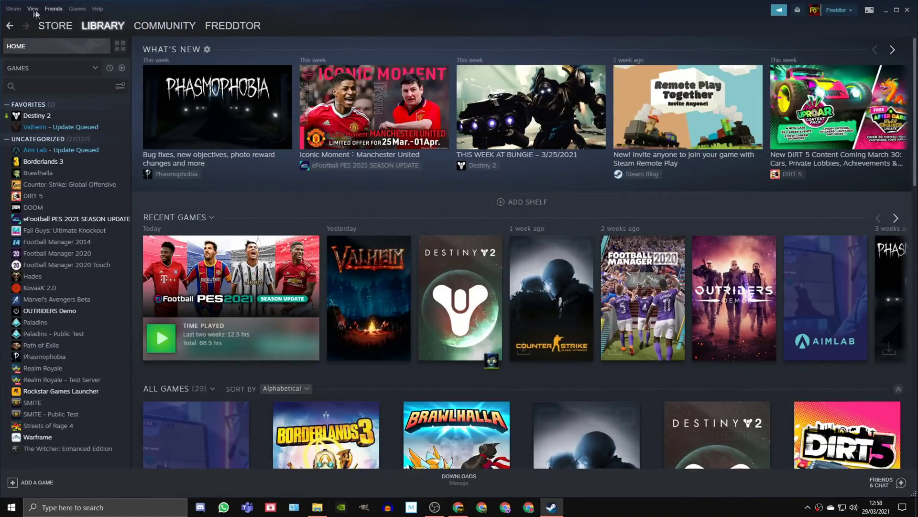
# Step: Review Steam's In-Game settings, confirm GeForce Experience's overlay is off, then open Windows search
pyautogui.click(17, 12)
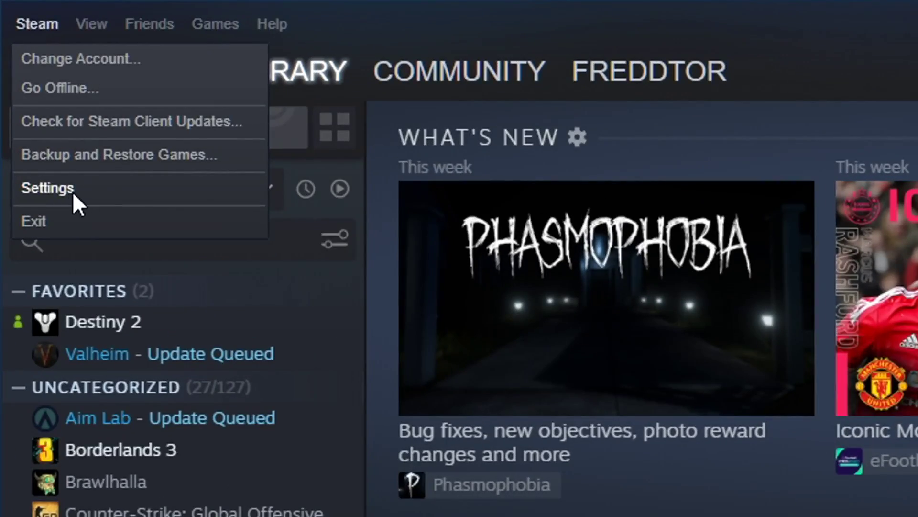
pyautogui.click(72, 192)
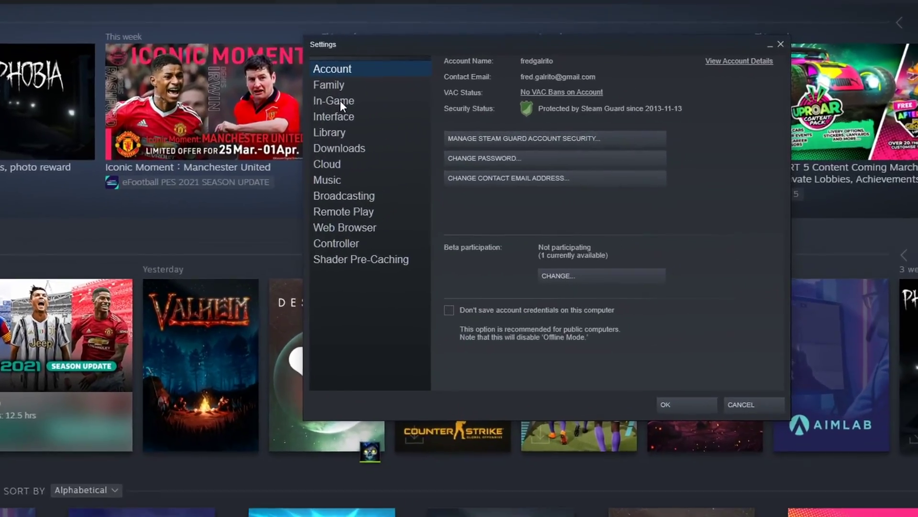
pyautogui.click(340, 100)
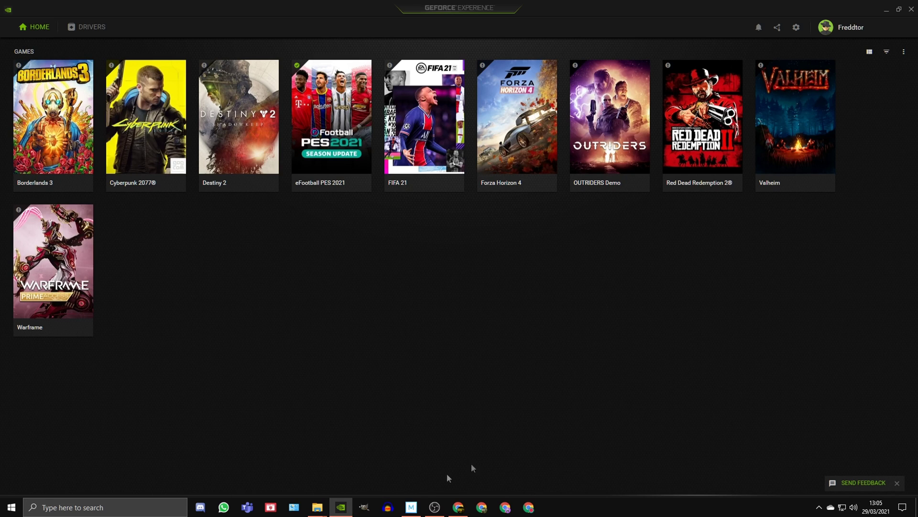
pyautogui.click(798, 30)
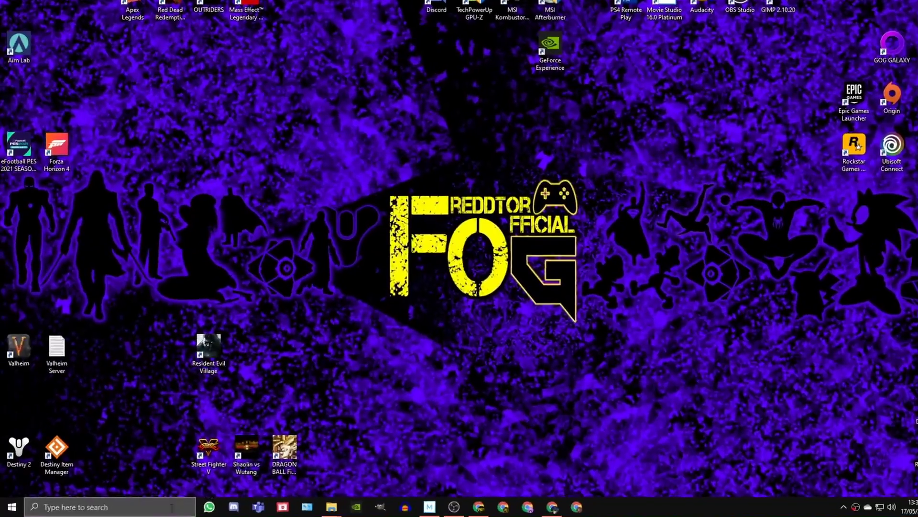
pyautogui.click(179, 504)
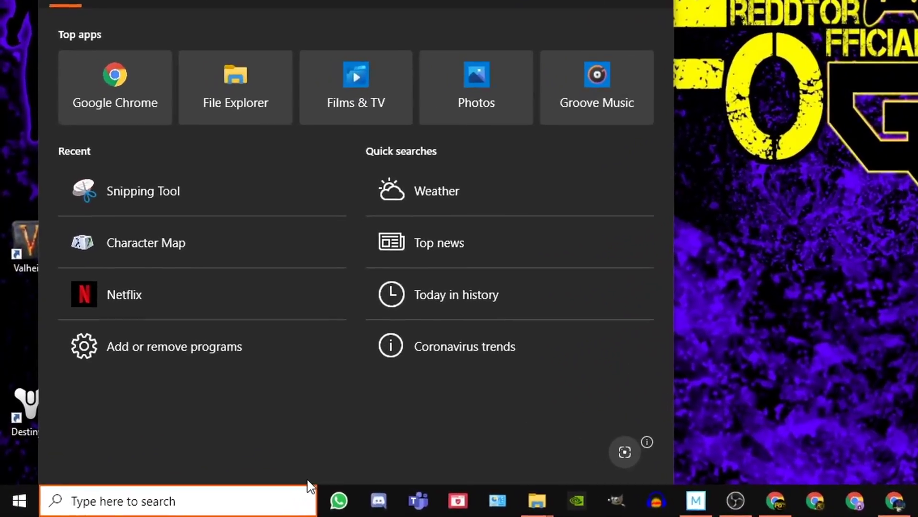
pyautogui.write('game mo')
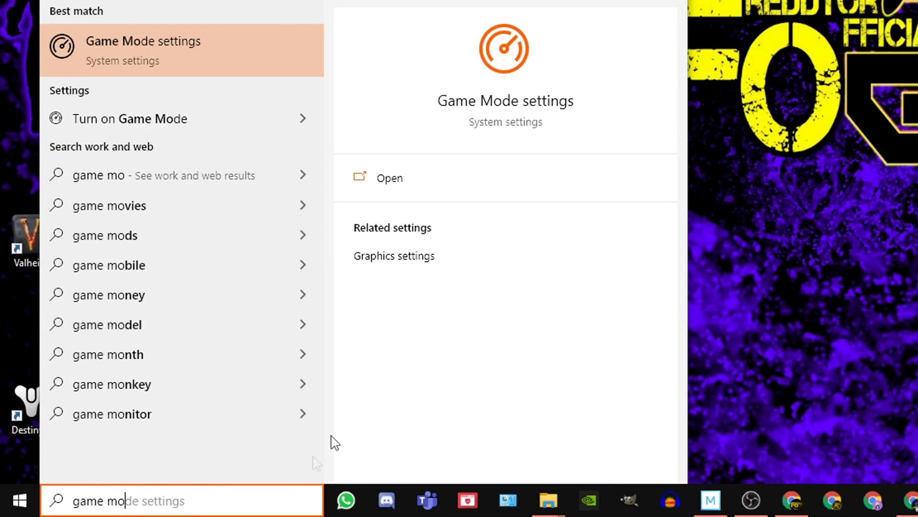
# Step: Confirm Game Mode is on and Xbox Game Bar, background recording and audio recording are off
pyautogui.click(512, 92)
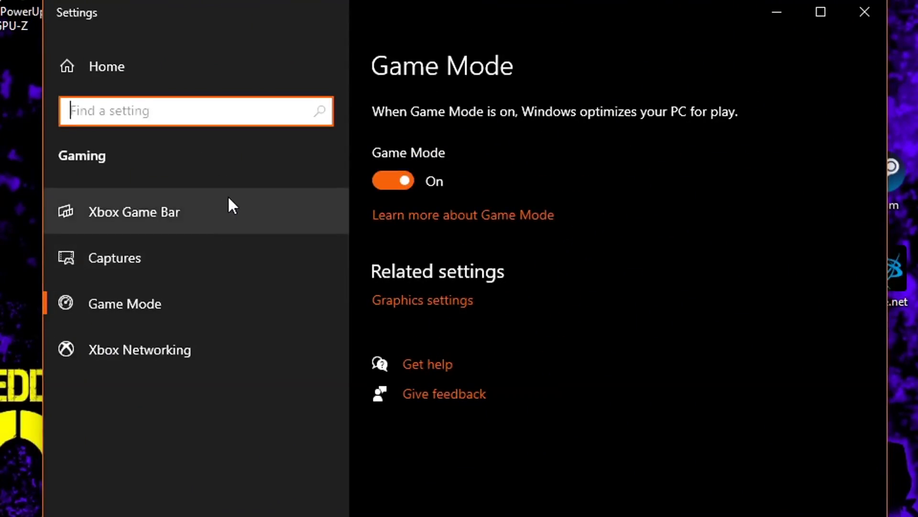
pyautogui.click(141, 215)
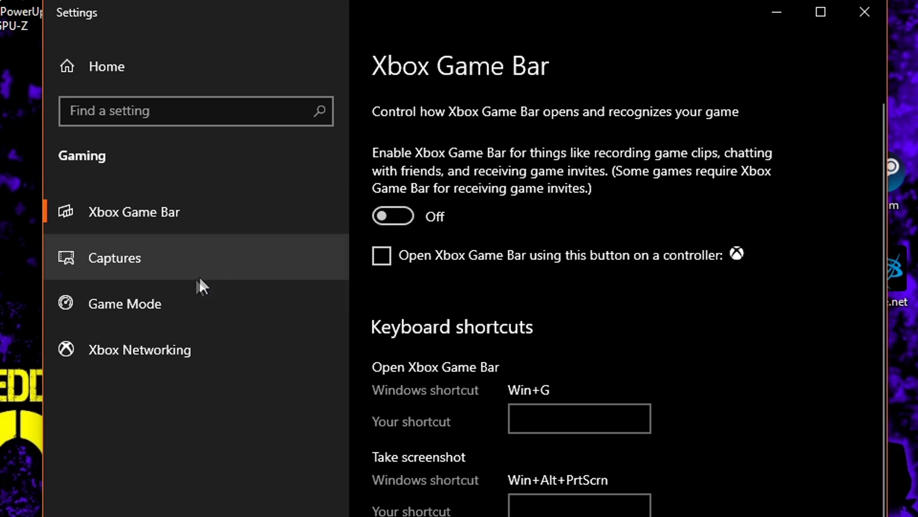
pyautogui.click(114, 255)
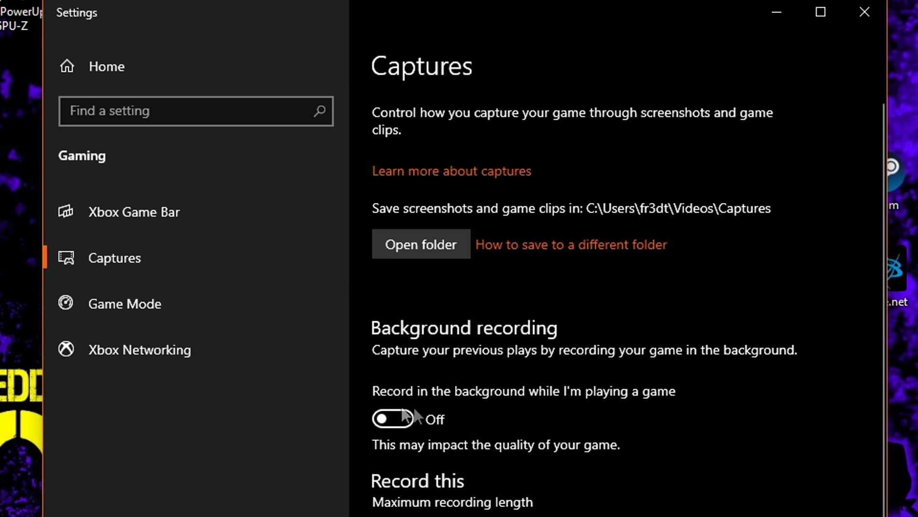
pyautogui.scroll(-2, 390, 410)
pyautogui.scroll(-3, 431, 302)
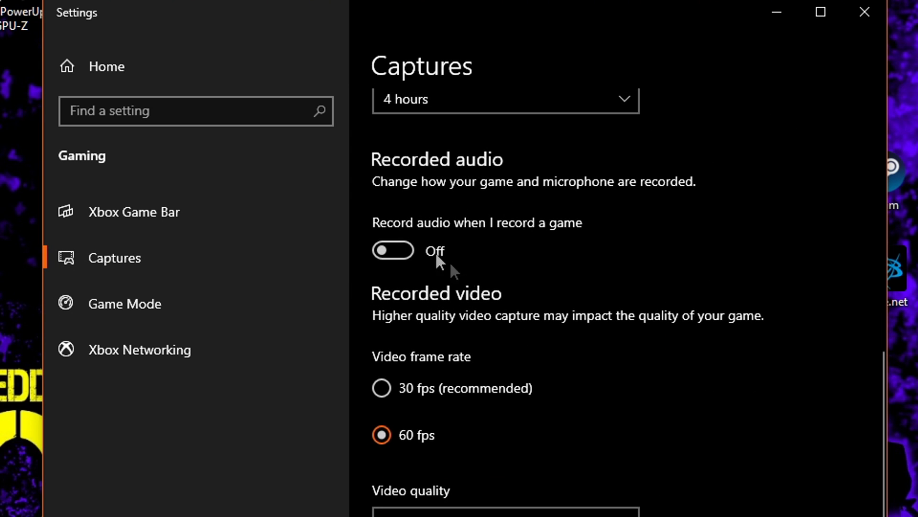
pyautogui.scroll(5, 567, 309)
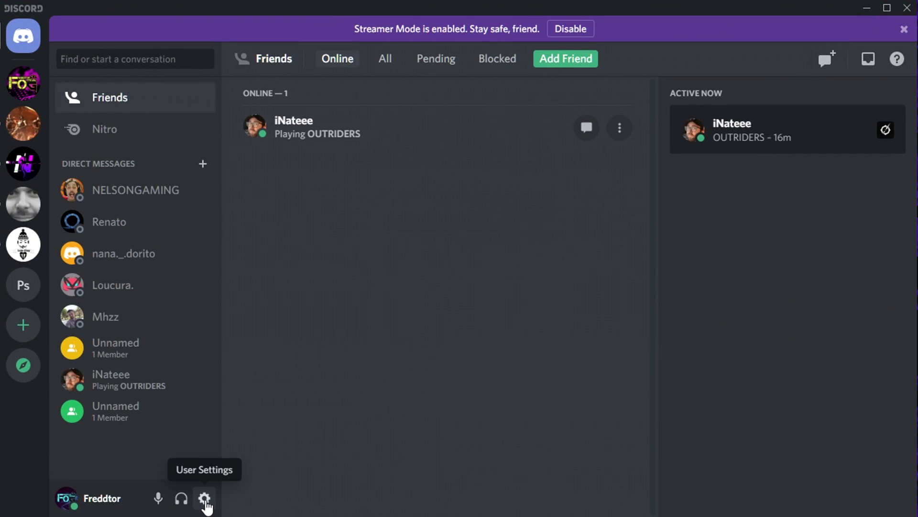
# Step: Verify Discord's Overlay page shows in-game overlay off and Advanced shows hardware acceleration off
pyautogui.click(205, 498)
pyautogui.scroll(-5, 215, 380)
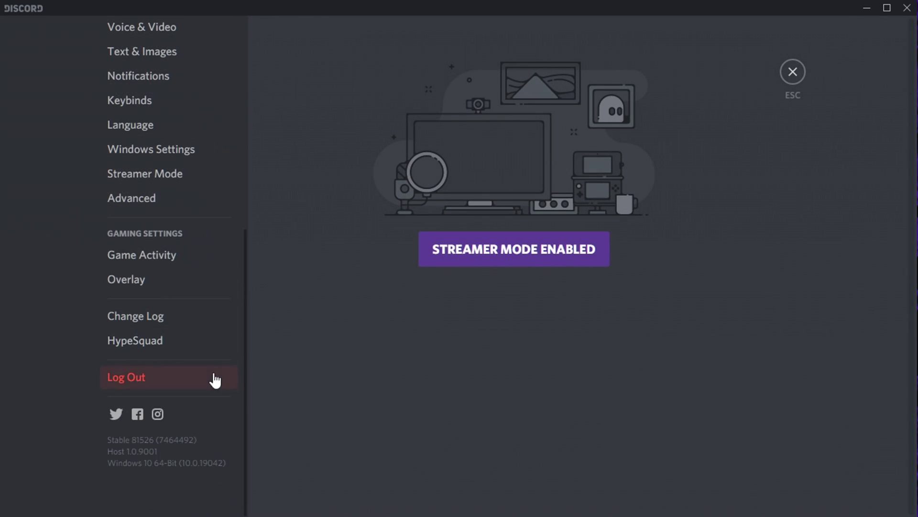
pyautogui.click(154, 287)
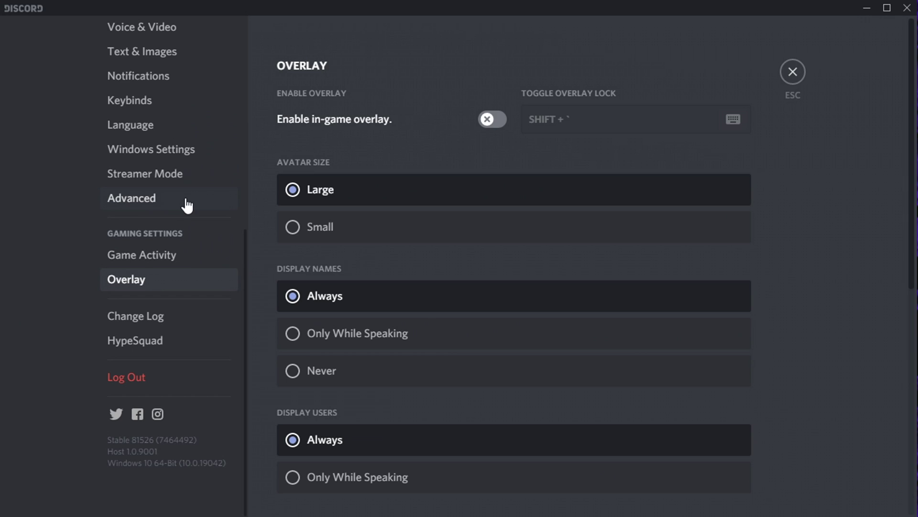
pyautogui.click(185, 203)
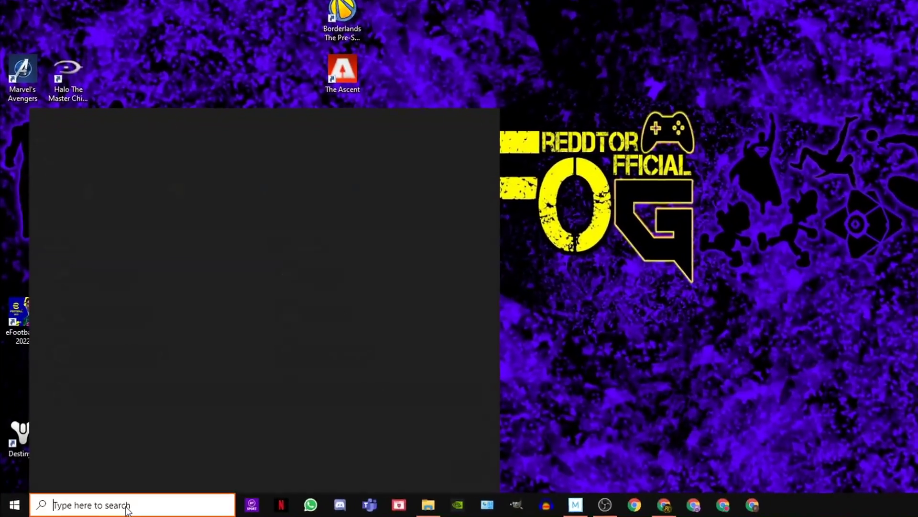
pyautogui.write('GAME M')
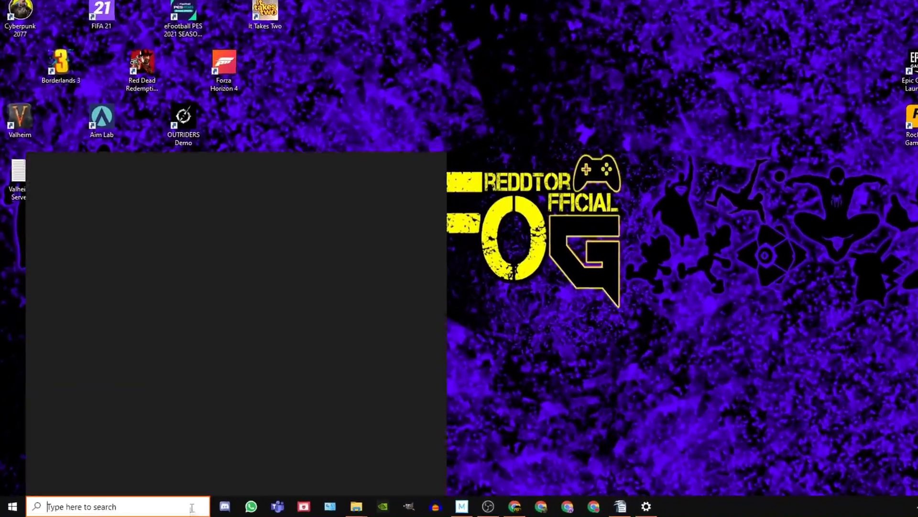
pyautogui.write('GRAPH')
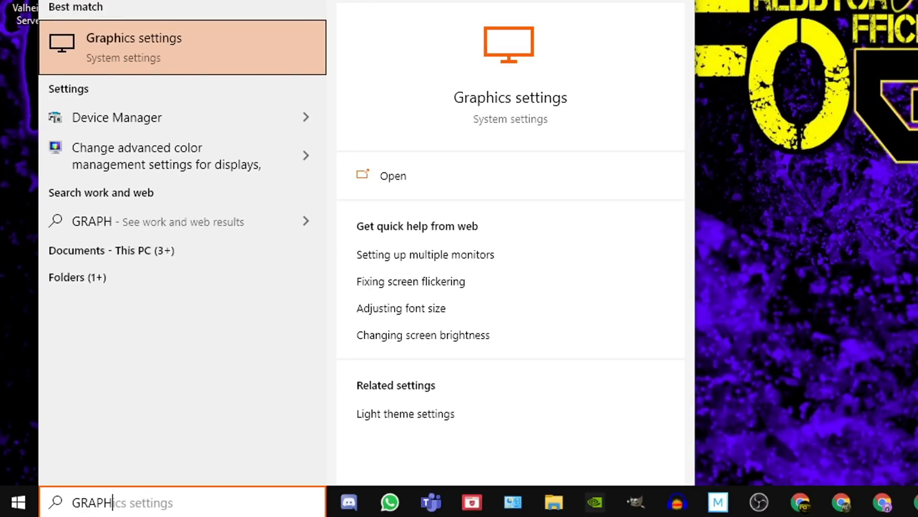
pyautogui.write('ICS S')
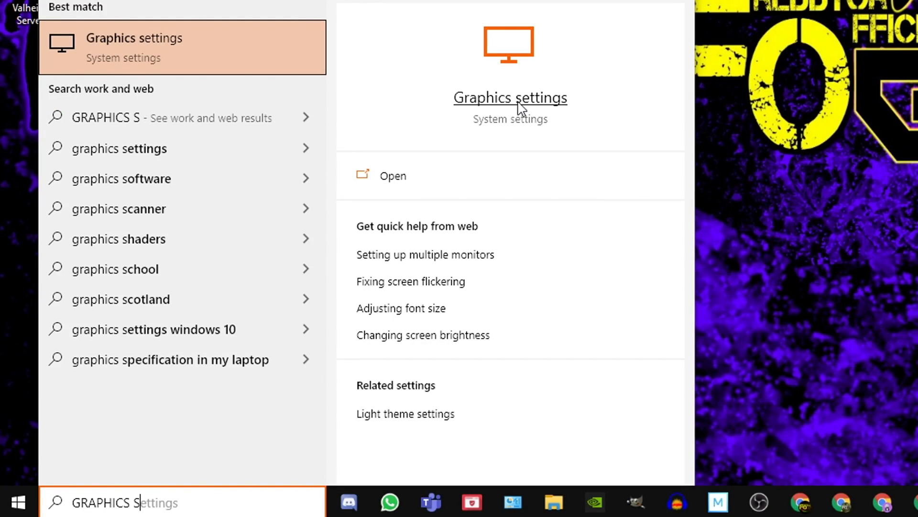
# Step: Confirm GPU scheduling and variable refresh rate are on, then browse for a game to add
pyautogui.click(519, 104)
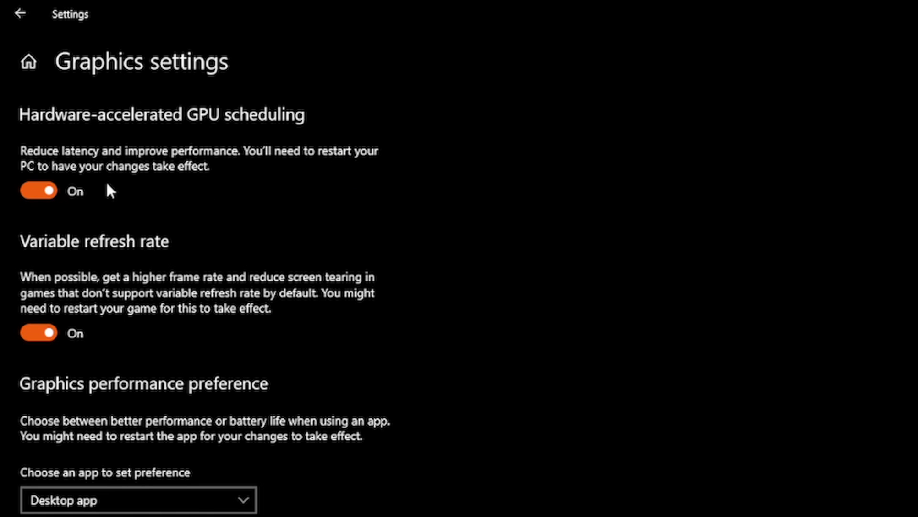
pyautogui.scroll(-2, 72, 388)
pyautogui.scroll(-2, 104, 363)
pyautogui.scroll(-2, 228, 269)
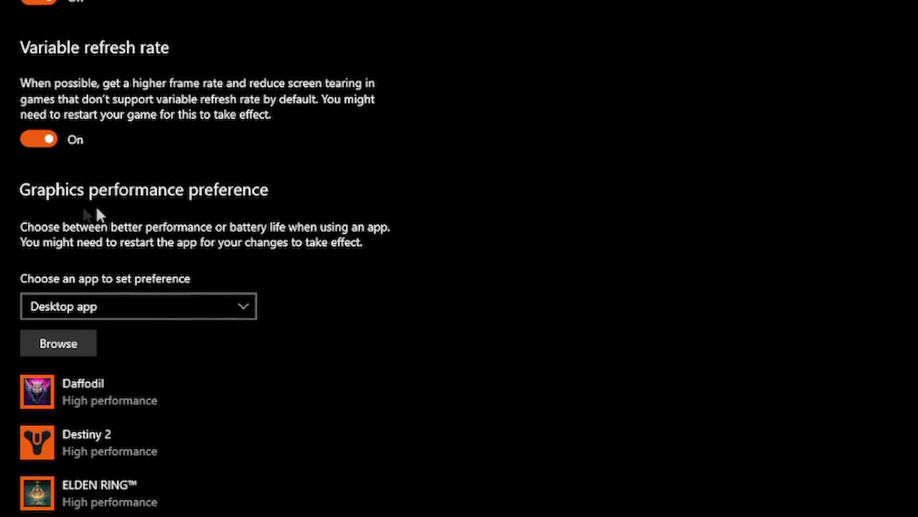
pyautogui.scroll(-2, 96, 209)
pyautogui.scroll(-2, 19, 127)
pyautogui.scroll(-1, 236, 56)
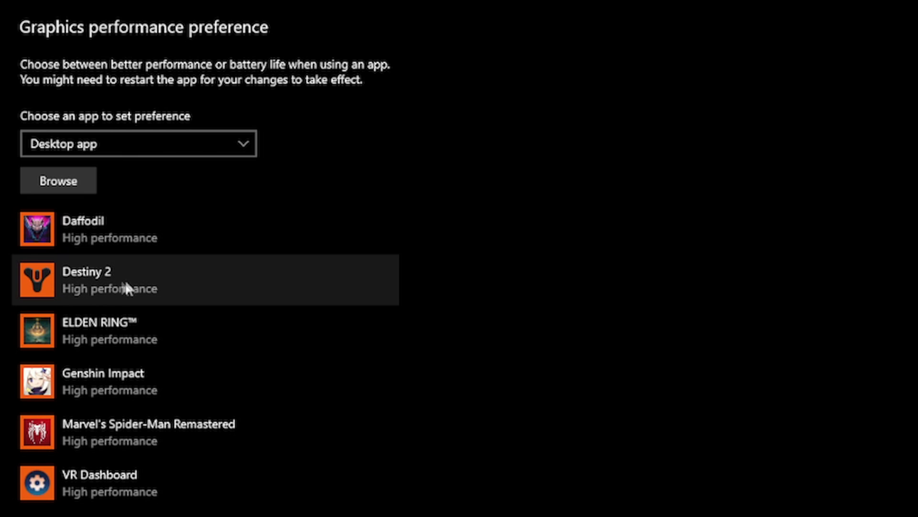
pyautogui.click(64, 180)
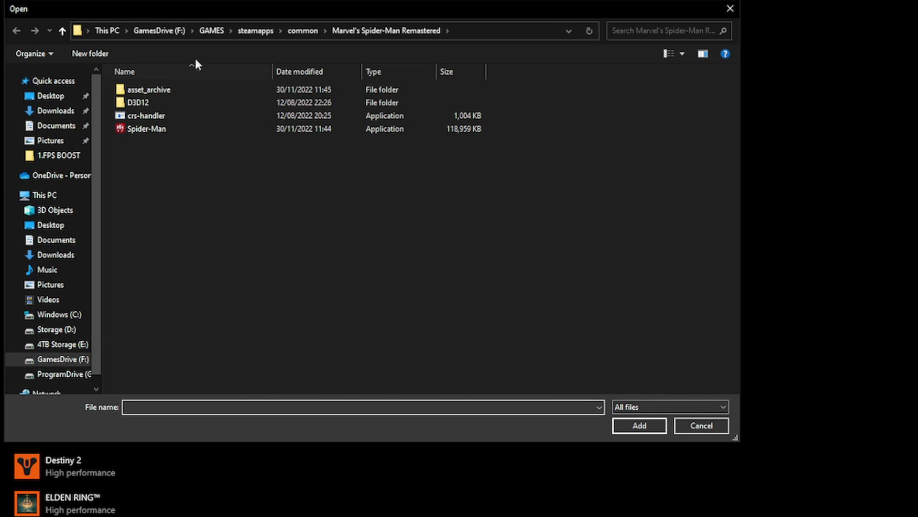
# Step: Add NeedForSpeedUnbound from Origin Games to the graphics list and set it to High performance
pyautogui.click(214, 30)
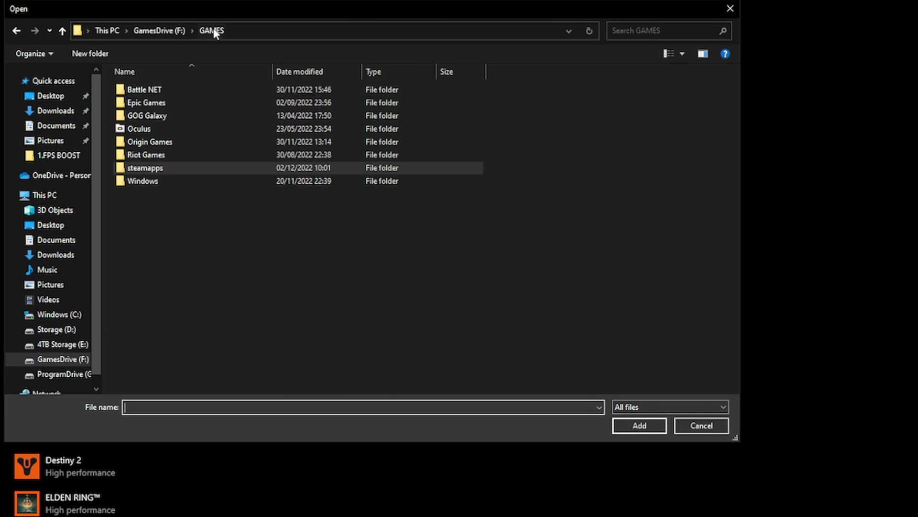
pyautogui.doubleClick(160, 142)
pyautogui.doubleClick(168, 116)
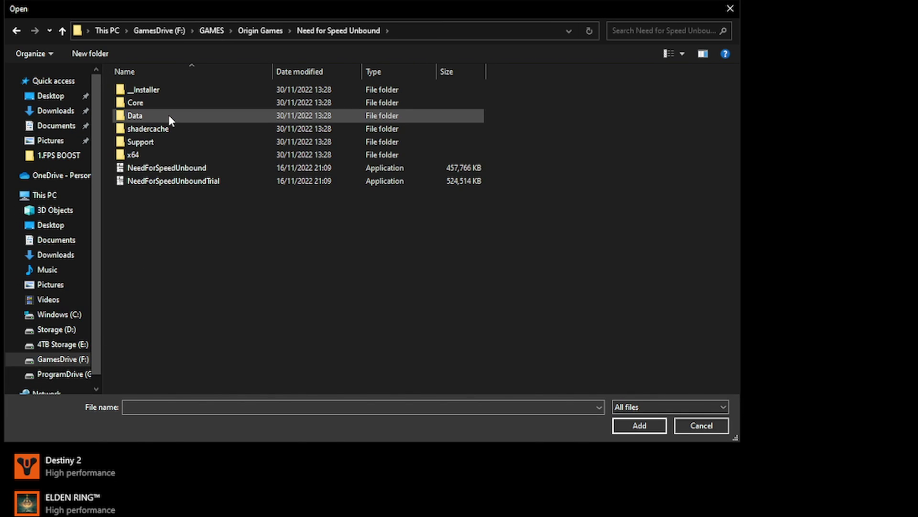
pyautogui.click(163, 169)
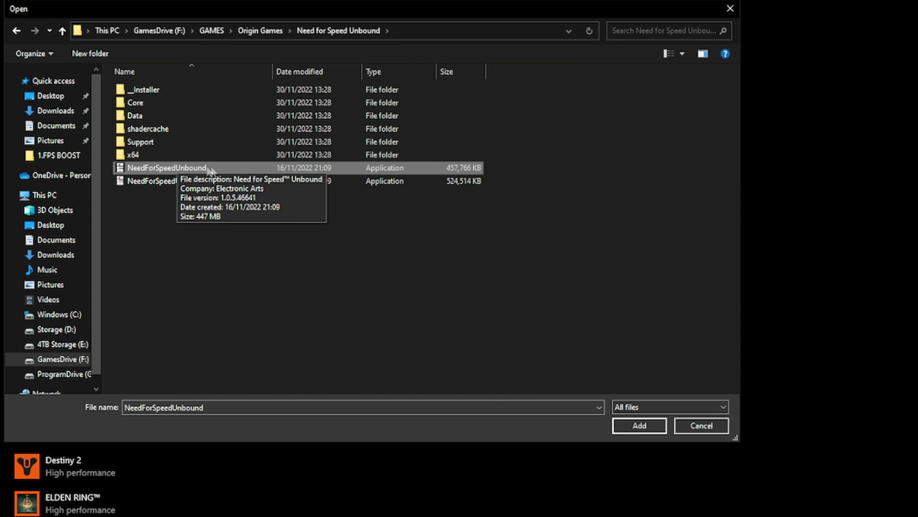
pyautogui.click(636, 425)
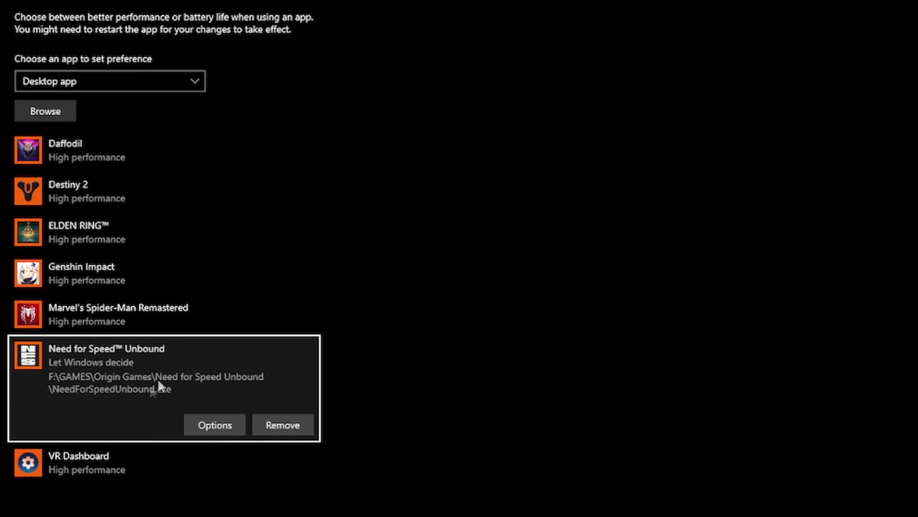
pyautogui.click(216, 426)
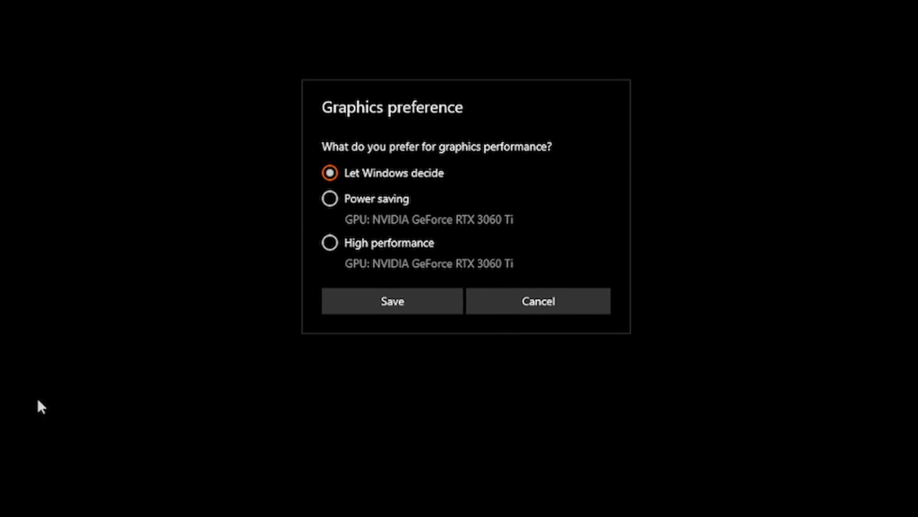
pyautogui.click(330, 243)
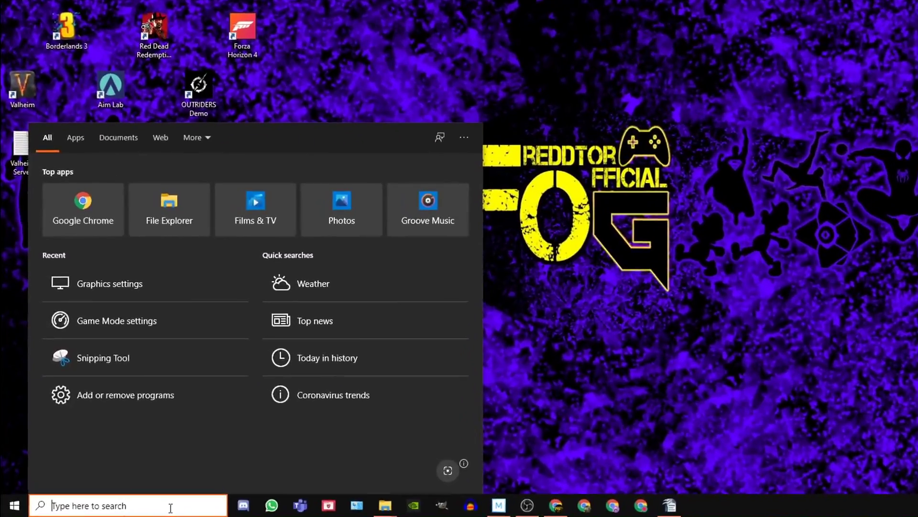
pyautogui.write('power pla')
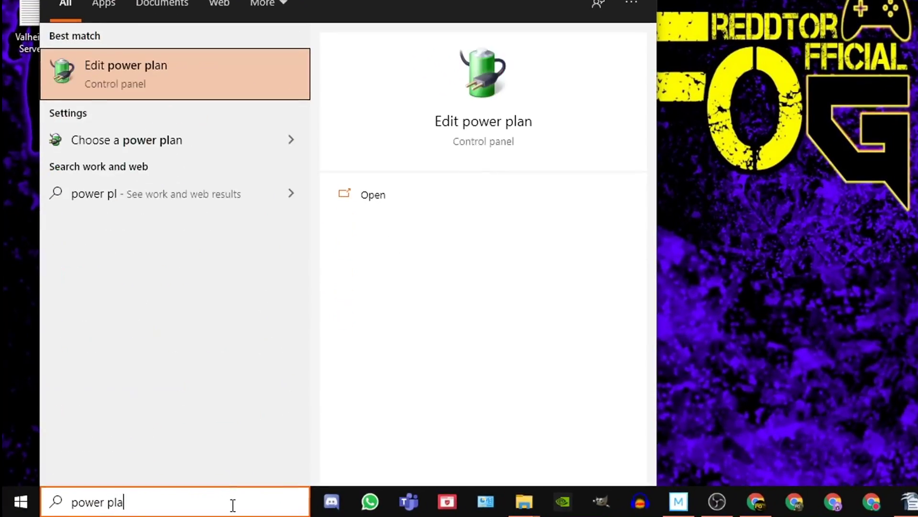
pyautogui.write('n')
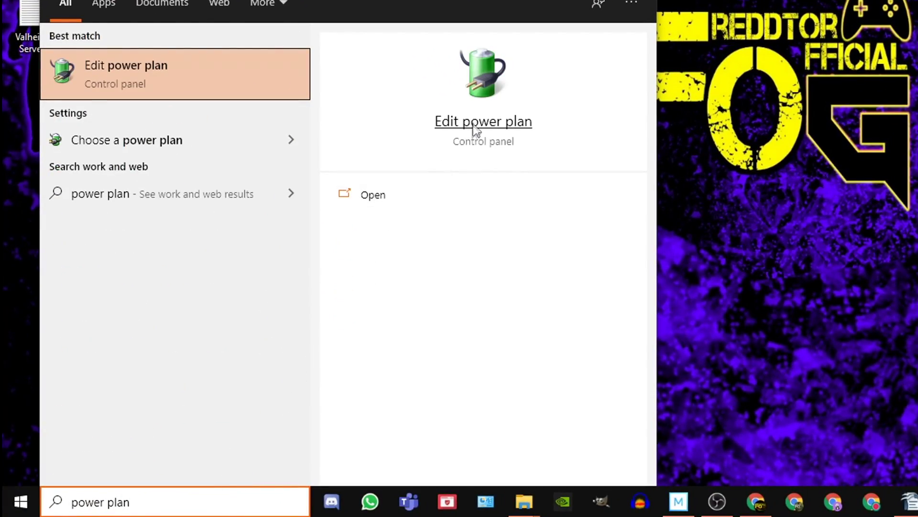
# Step: Open the power plan settings and return to Power Options with High performance selected
pyautogui.click(478, 126)
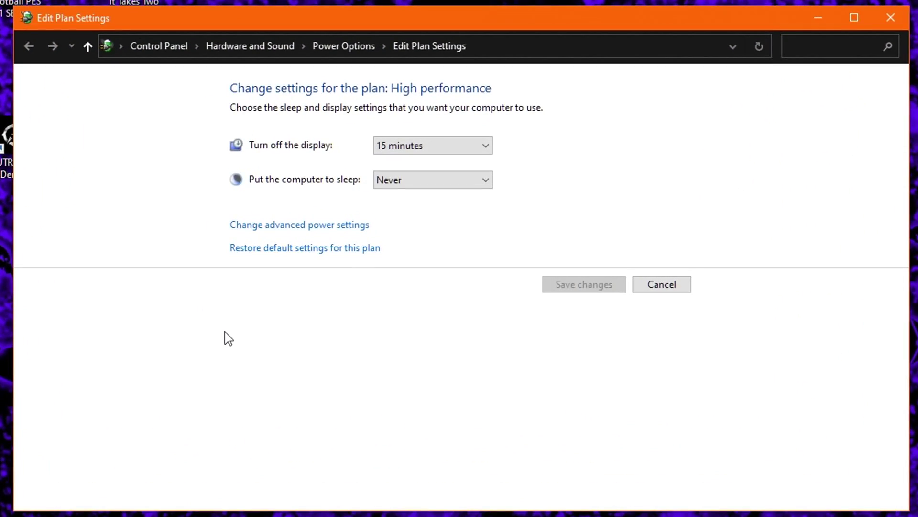
pyautogui.click(349, 46)
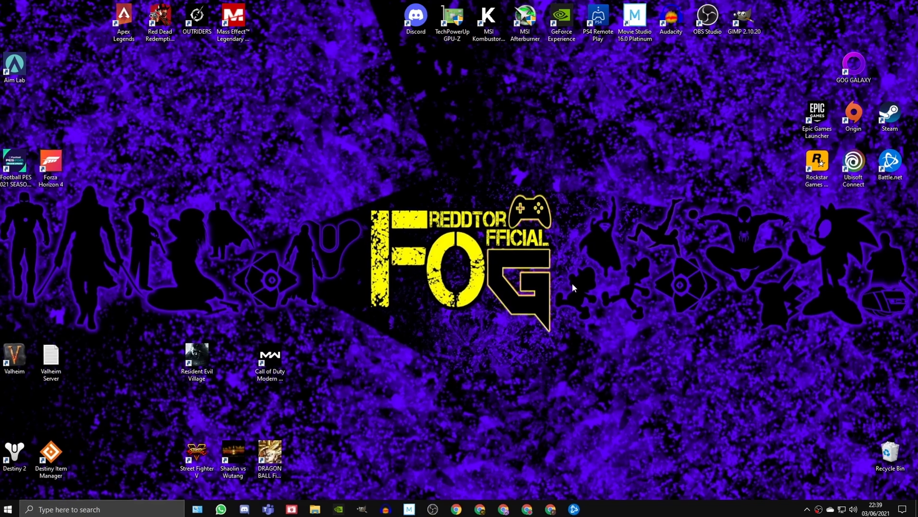
# Step: Open the Project panel with Win+P to check the Extend display mode
pyautogui.press('super+p')
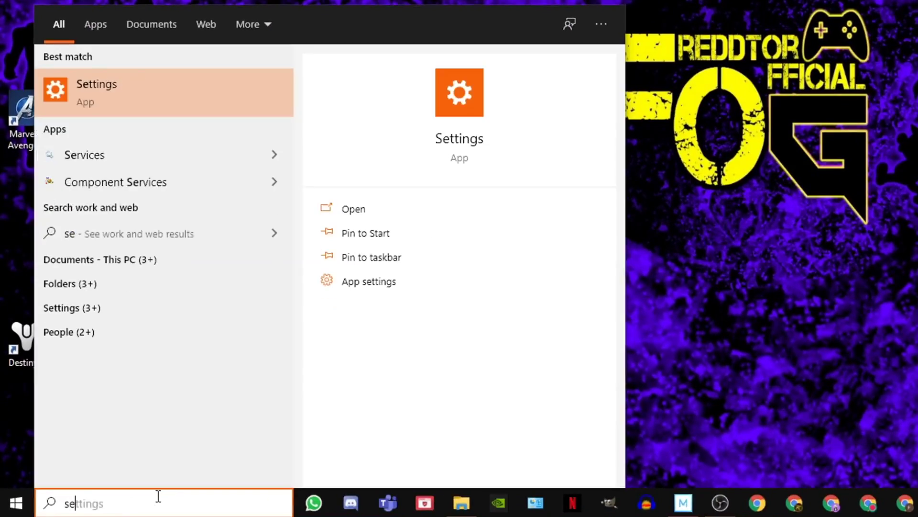
pyautogui.write('ttings')
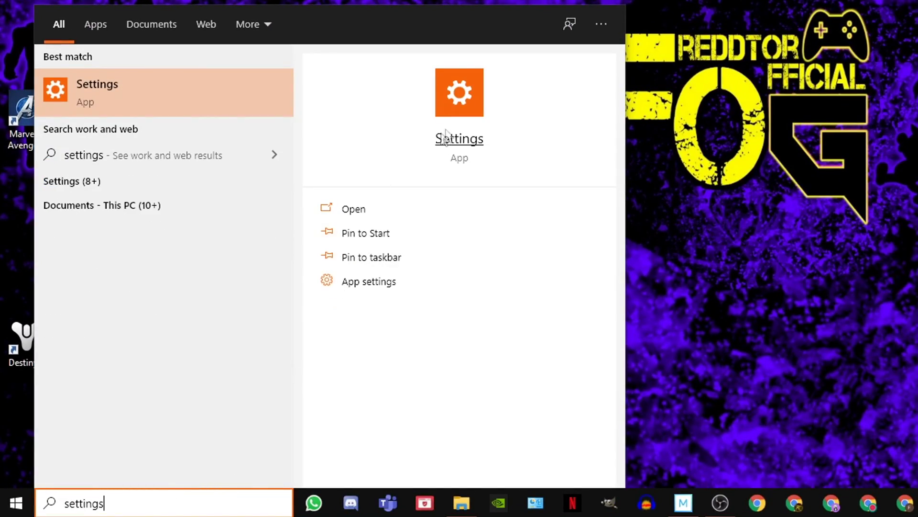
# Step: Open Settings > Privacy > Background apps to check background apps are turned off
pyautogui.click(455, 147)
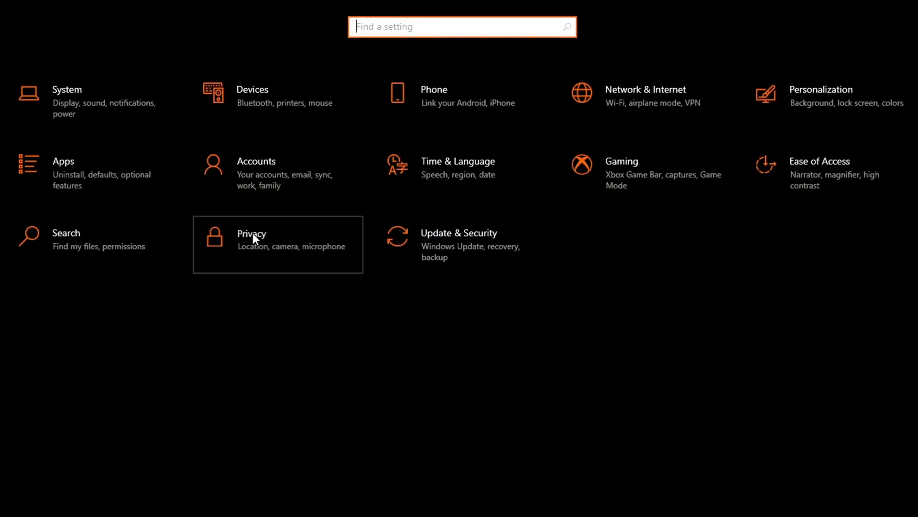
pyautogui.click(253, 237)
pyautogui.scroll(-3, 80, 447)
pyautogui.scroll(-3, 87, 433)
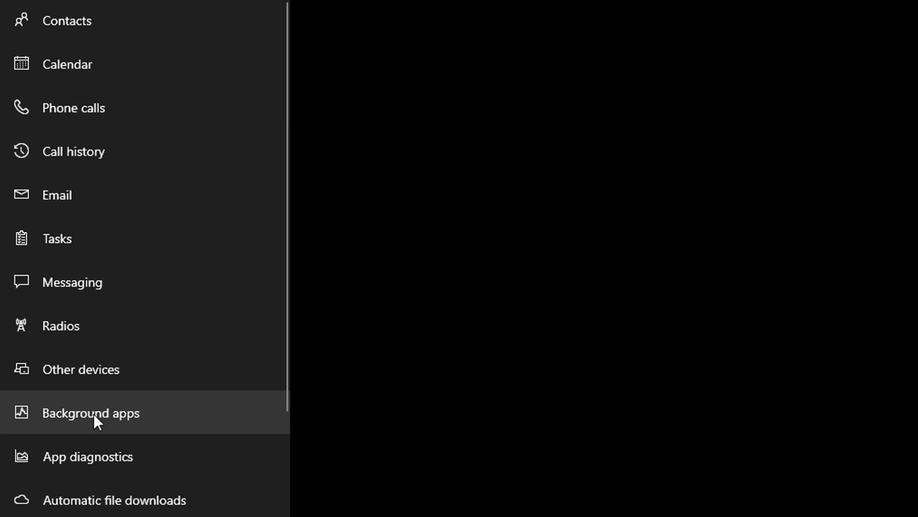
pyautogui.click(149, 354)
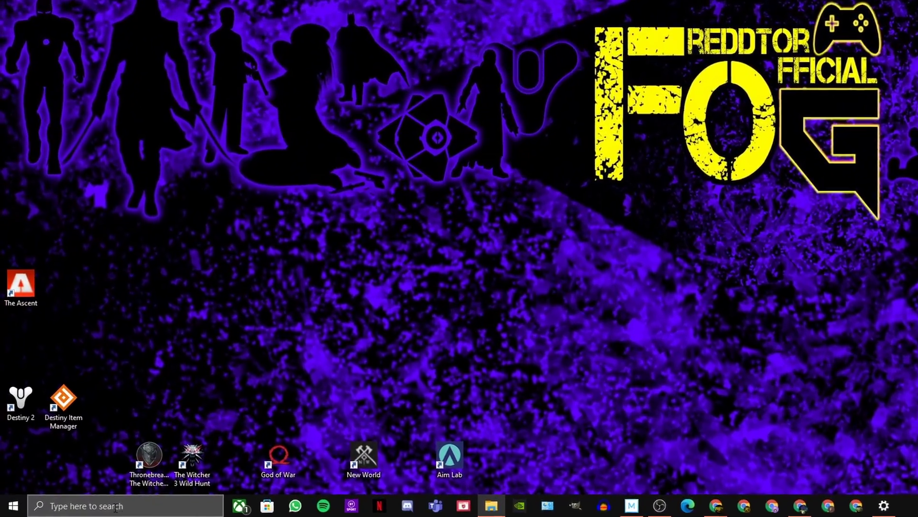
# Step: Open the Run dialog from Windows search and launch regedit
pyautogui.click(74, 509)
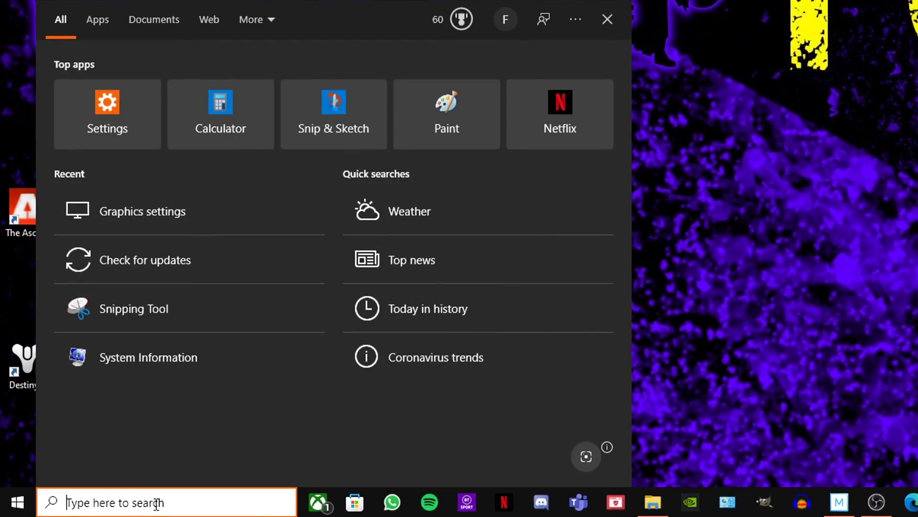
pyautogui.write('RUN')
pyautogui.press('Return')
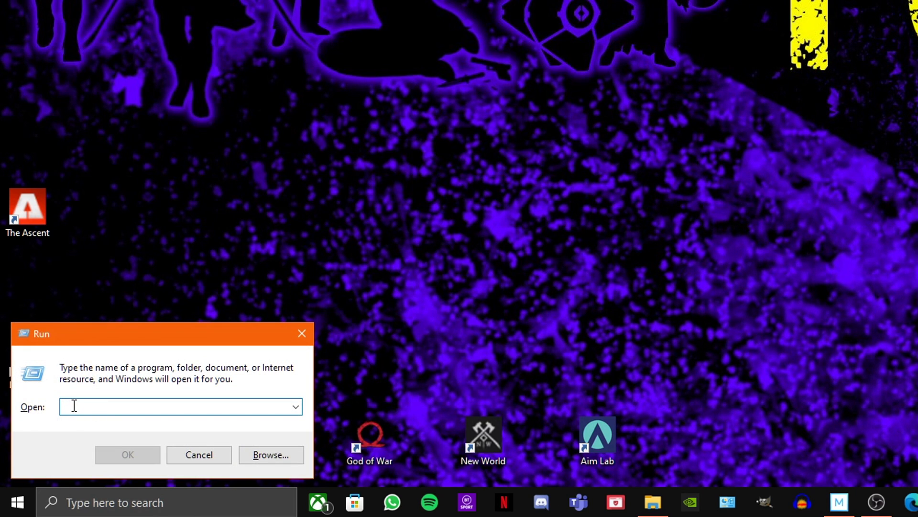
pyautogui.write('REGEDIT')
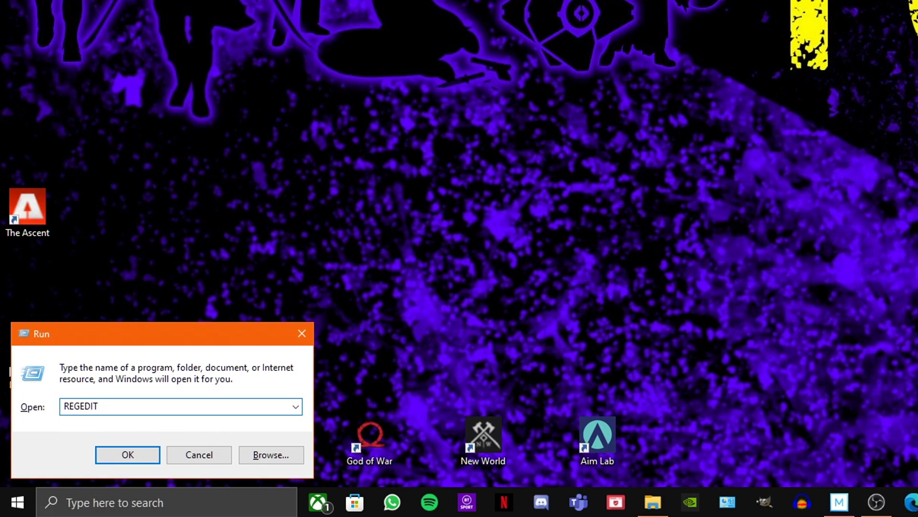
pyautogui.press('Return')
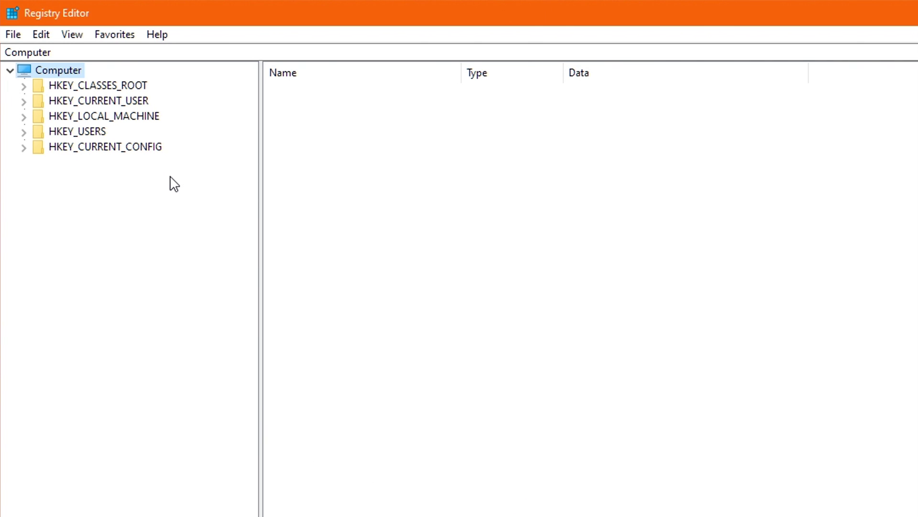
# Step: Navigate to HKLM\SOFTWARE\Microsoft\Windows NT\CurrentVersion\Multimedia\SystemProfile to view its values
pyautogui.doubleClick(65, 116)
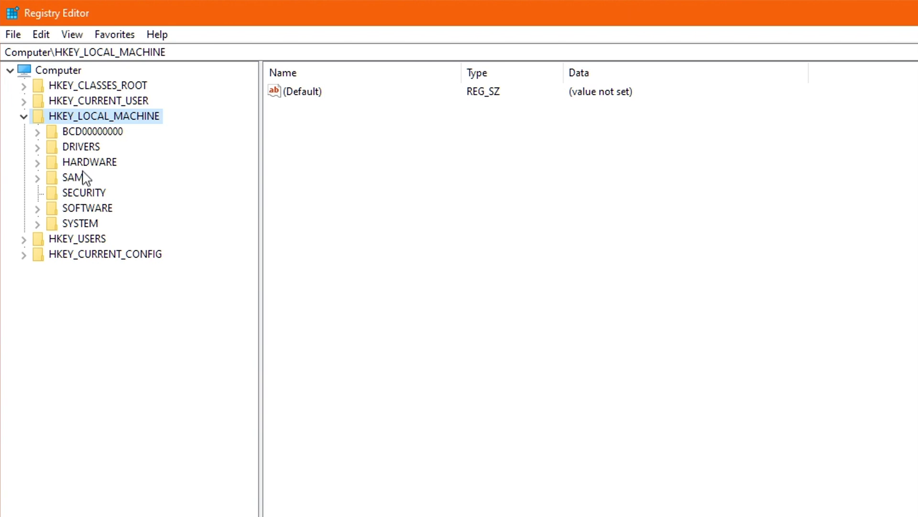
pyautogui.doubleClick(80, 209)
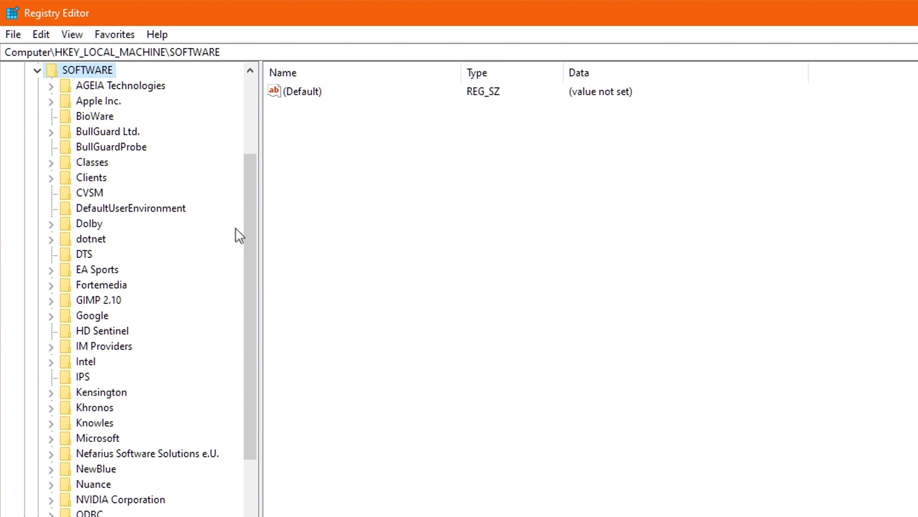
pyautogui.moveTo(249, 237); pyautogui.dragTo(243, 380)
pyautogui.click(112, 181)
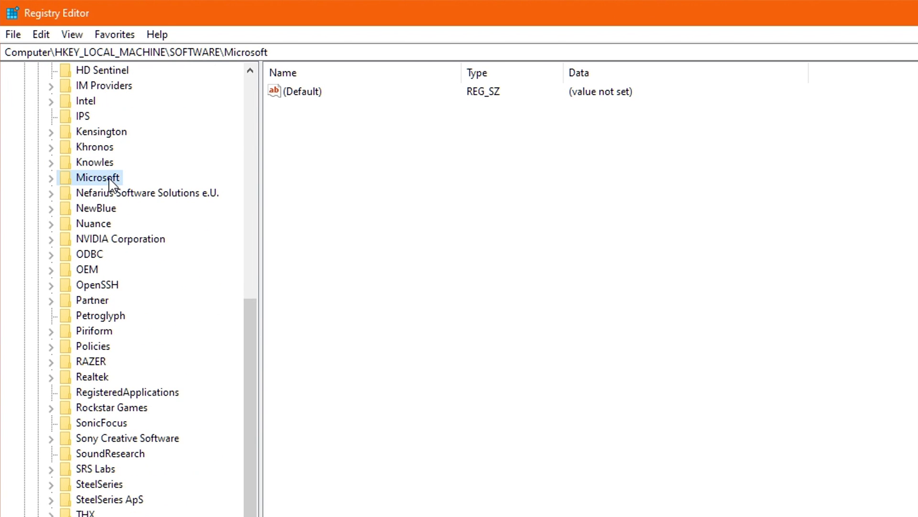
pyautogui.doubleClick(87, 178)
pyautogui.moveTo(249, 164); pyautogui.dragTo(254, 505)
pyautogui.doubleClick(104, 288)
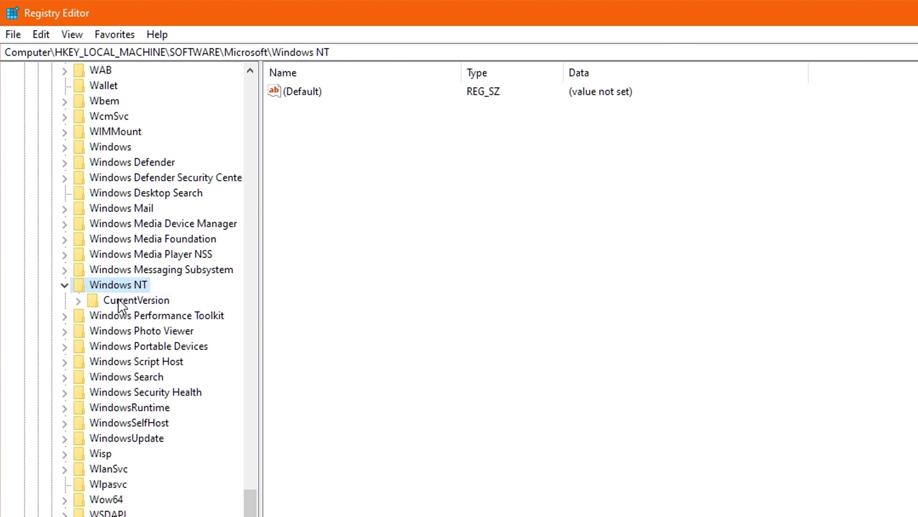
pyautogui.click(122, 302)
pyautogui.doubleClick(130, 297)
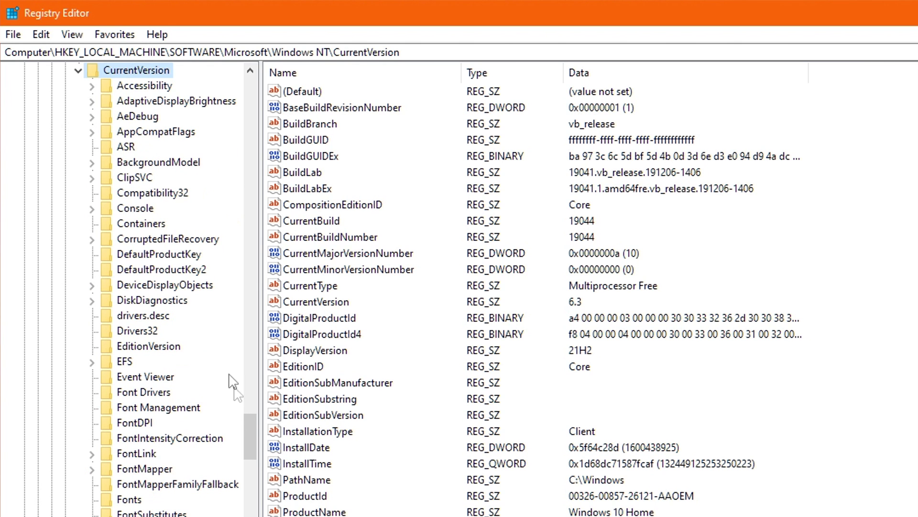
pyautogui.moveTo(253, 431); pyautogui.dragTo(253, 513)
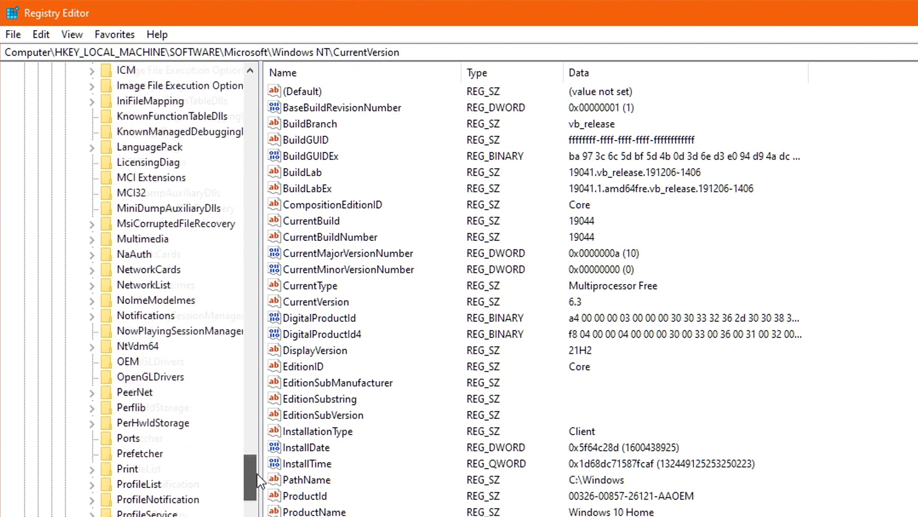
pyautogui.moveTo(253, 510); pyautogui.dragTo(252, 473)
pyautogui.doubleClick(151, 320)
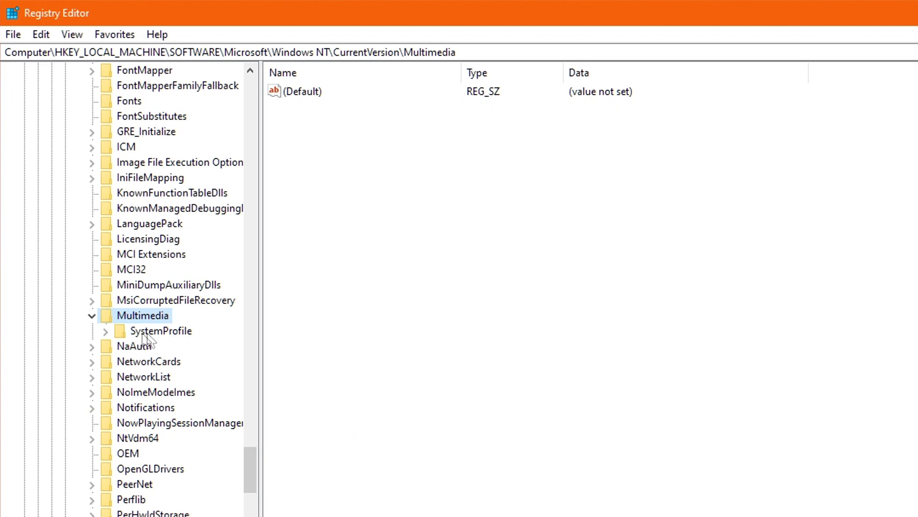
pyautogui.click(176, 338)
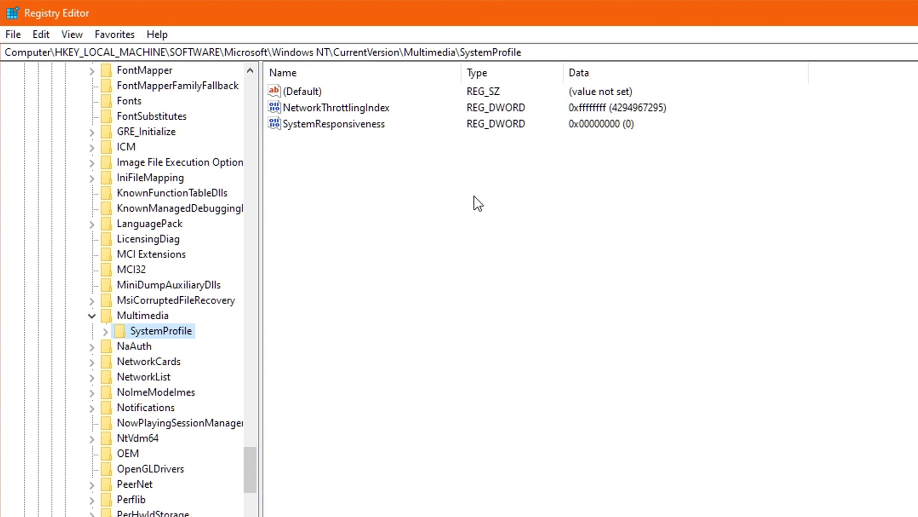
# Step: Set NetworkThrottlingIndex to FFFFFFFF
pyautogui.click(324, 109)
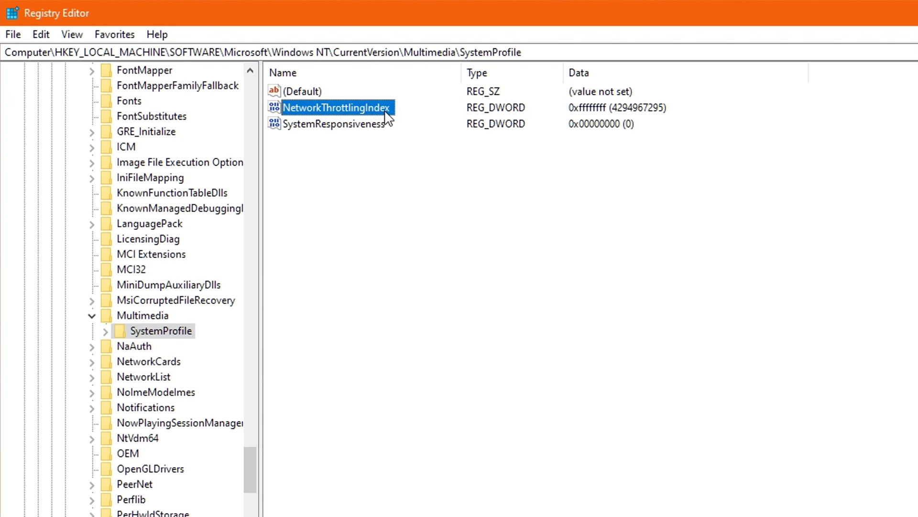
pyautogui.click(326, 126)
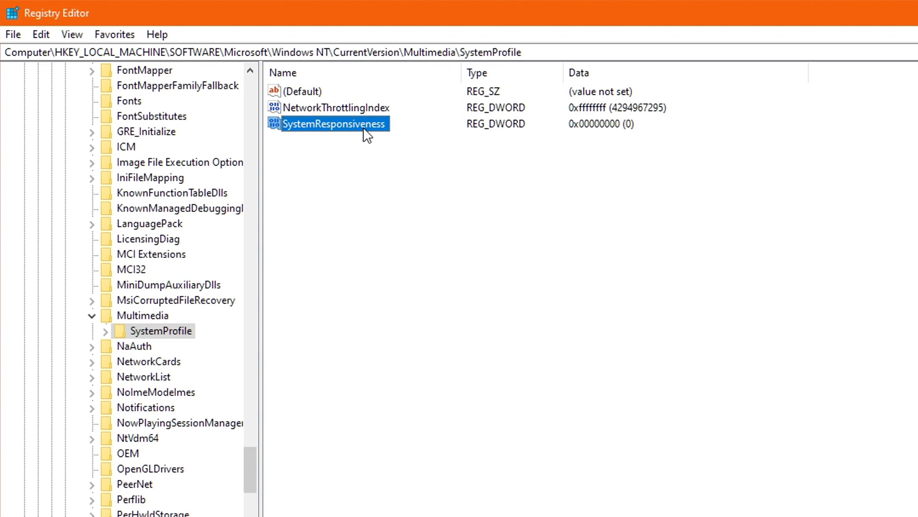
pyautogui.click(342, 107)
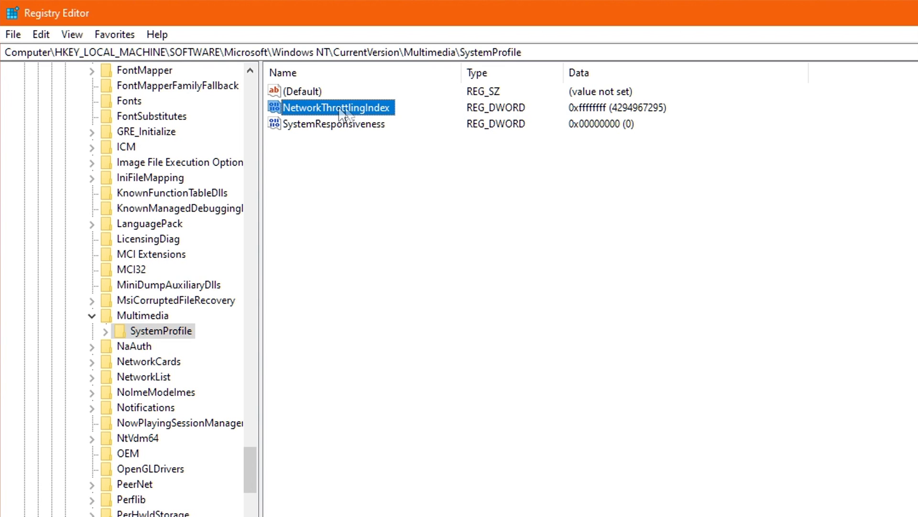
pyautogui.doubleClick(351, 107)
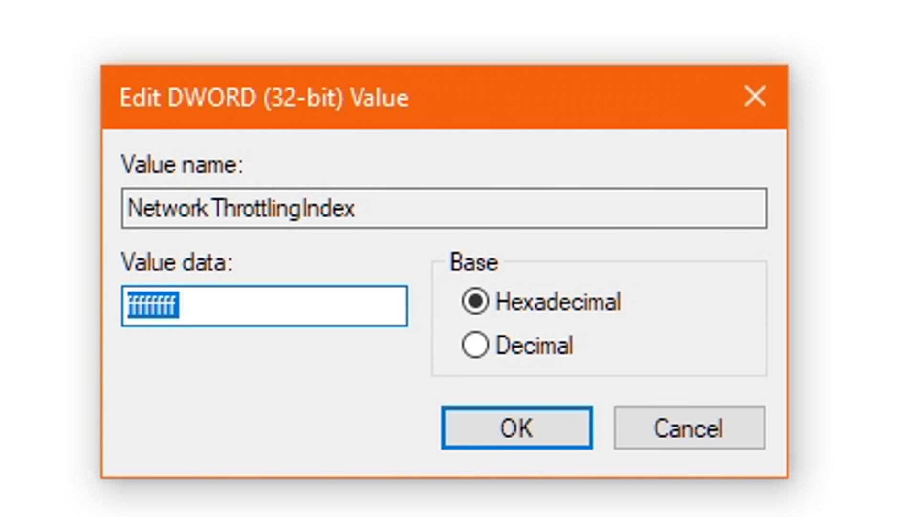
pyautogui.write('FFFFFFFF')
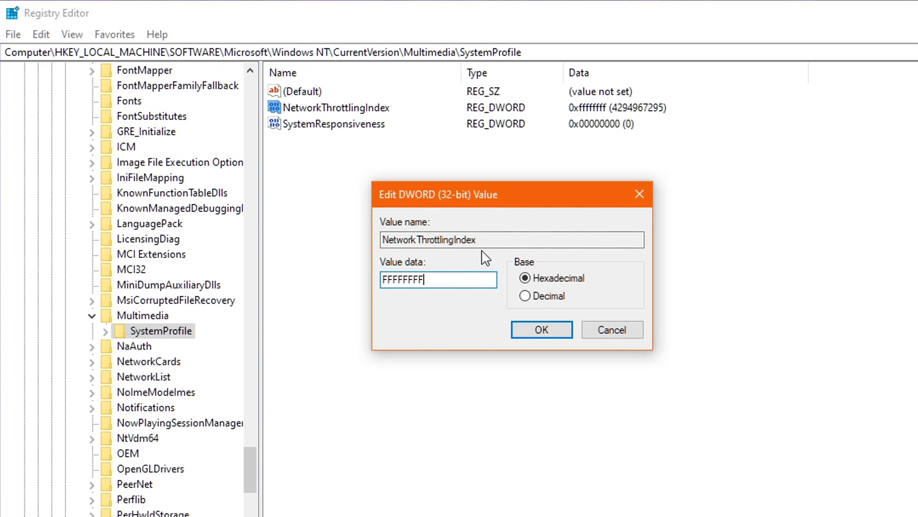
pyautogui.click(548, 330)
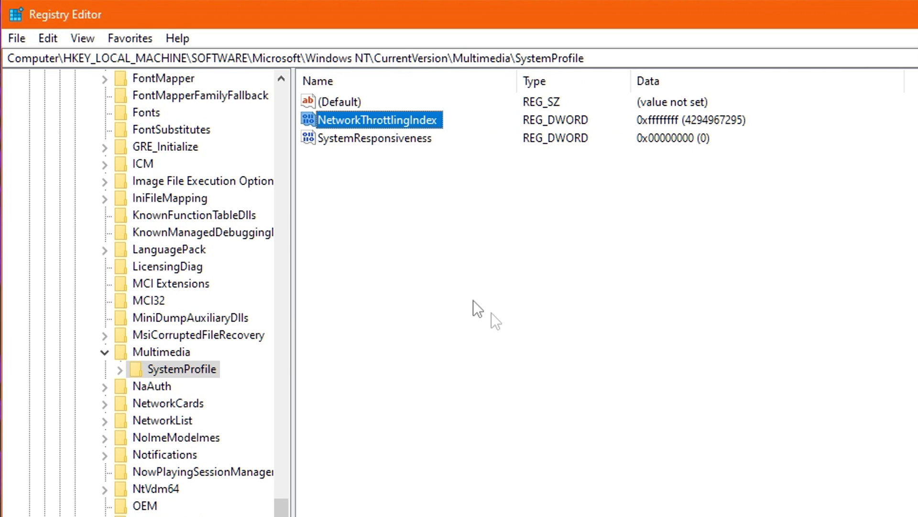
# Step: Set SystemResponsiveness to 0 and confirm it
pyautogui.click(340, 129)
pyautogui.doubleClick(373, 142)
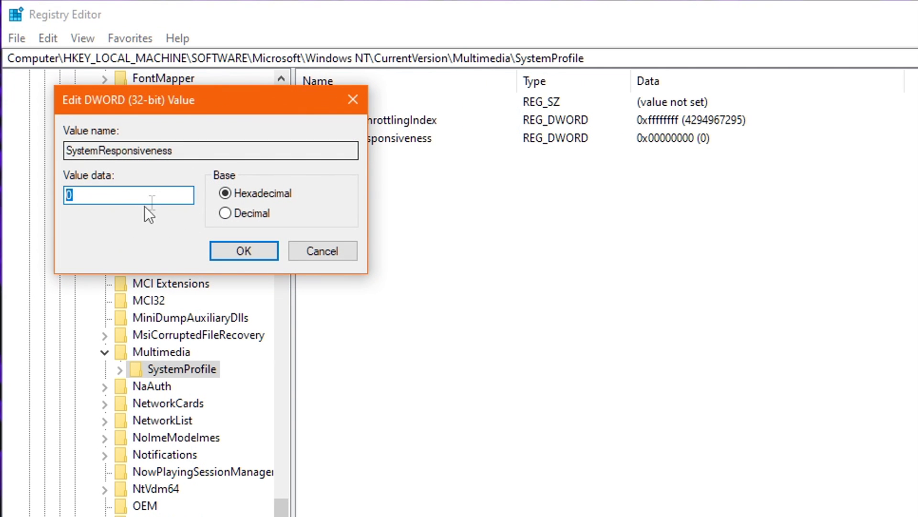
pyautogui.click(127, 198)
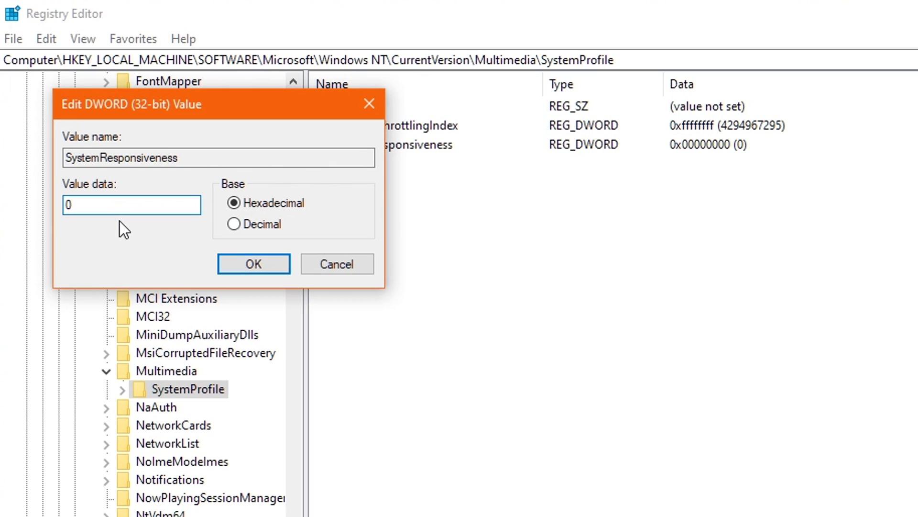
pyautogui.click(255, 263)
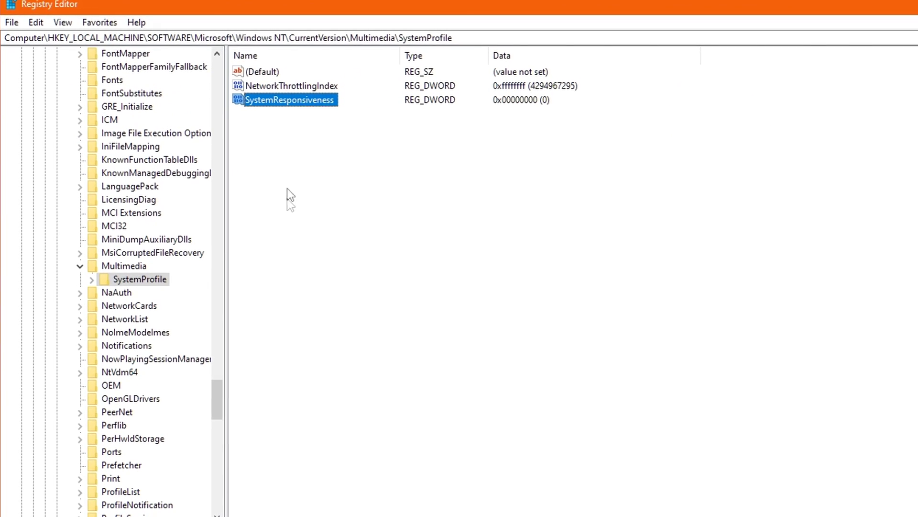
# Step: Expand SystemProfile > Tasks > Games and set GPU Priority to 8
pyautogui.doubleClick(137, 276)
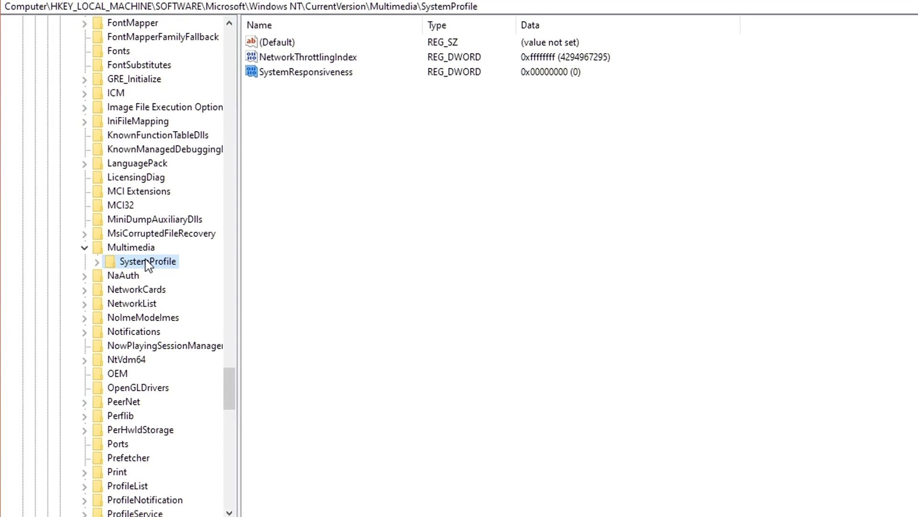
pyautogui.doubleClick(145, 271)
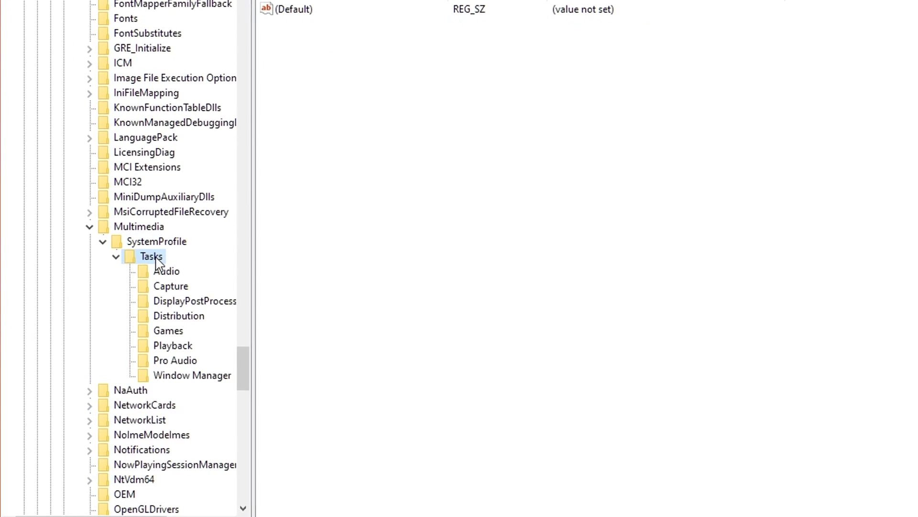
pyautogui.click(176, 314)
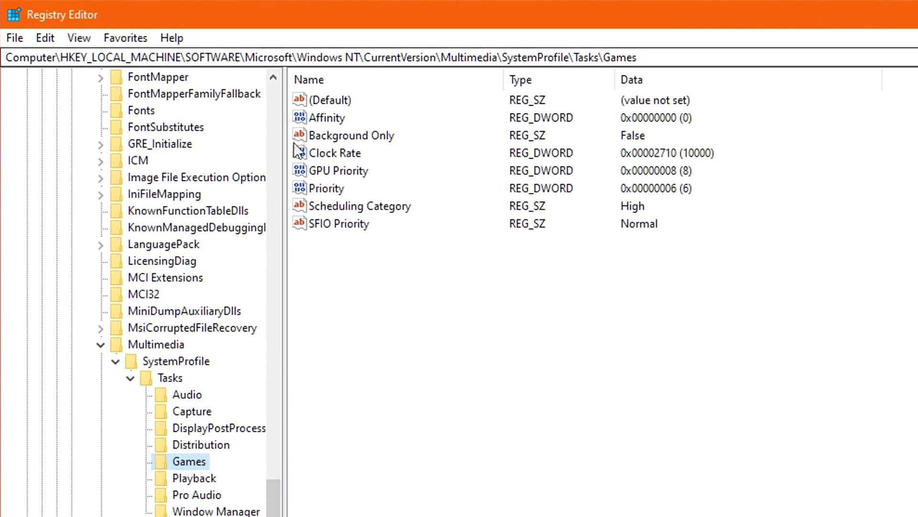
pyautogui.doubleClick(342, 175)
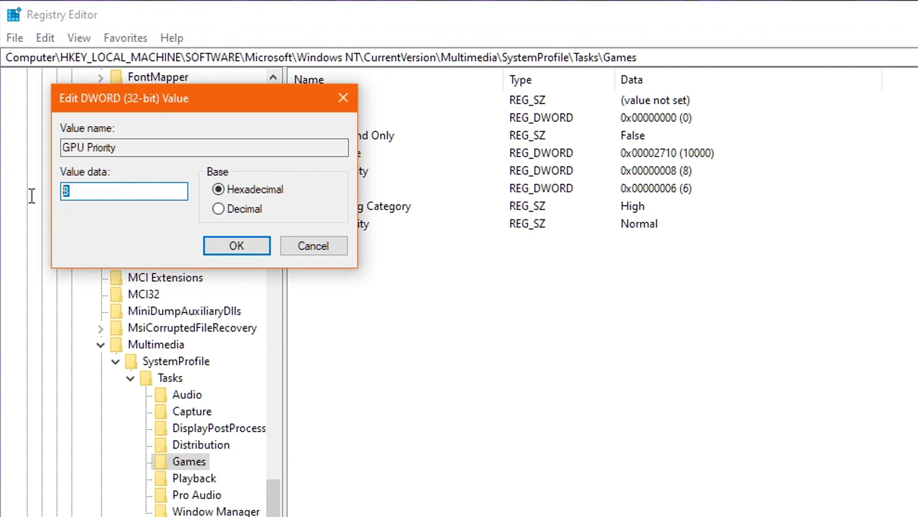
pyautogui.write('8')
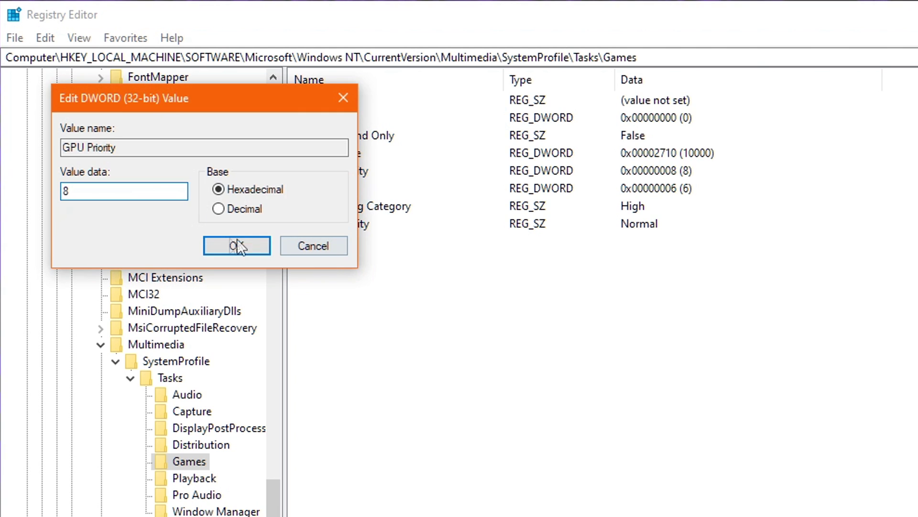
pyautogui.click(235, 245)
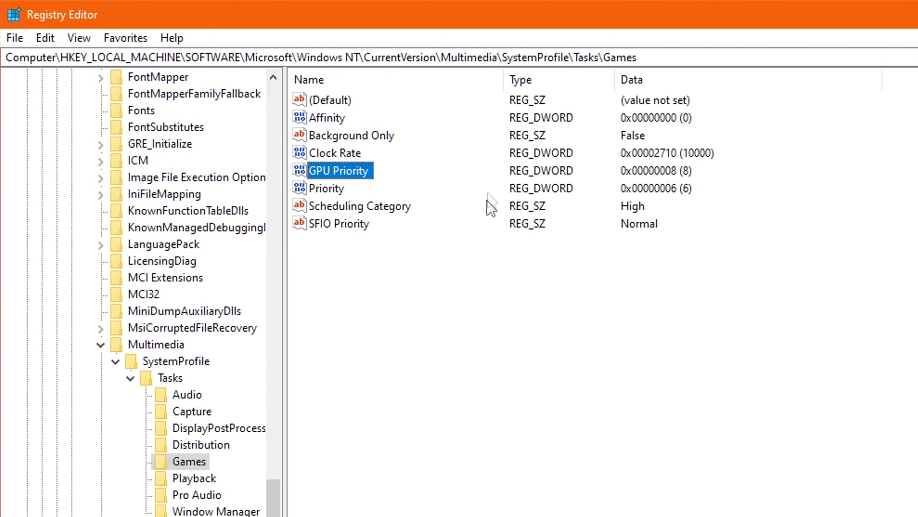
# Step: Set Priority to 6 and Scheduling Category to High
pyautogui.doubleClick(333, 188)
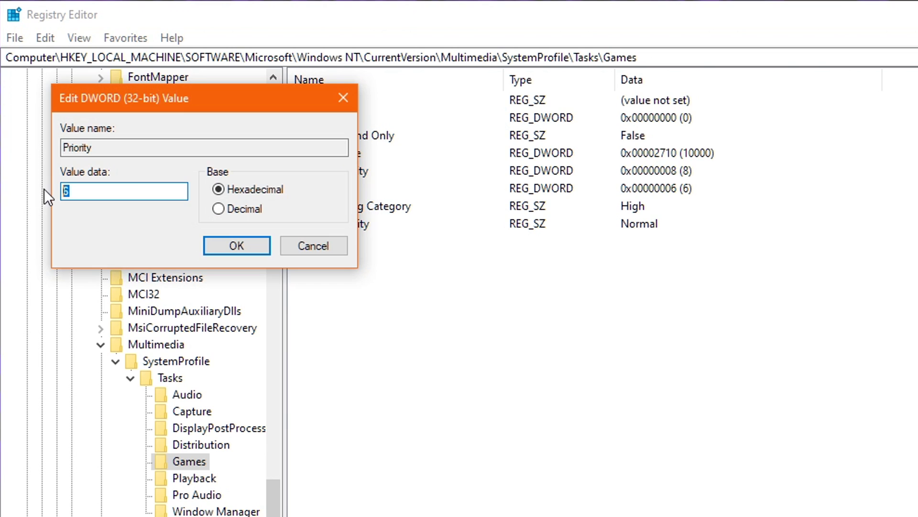
pyautogui.click(236, 246)
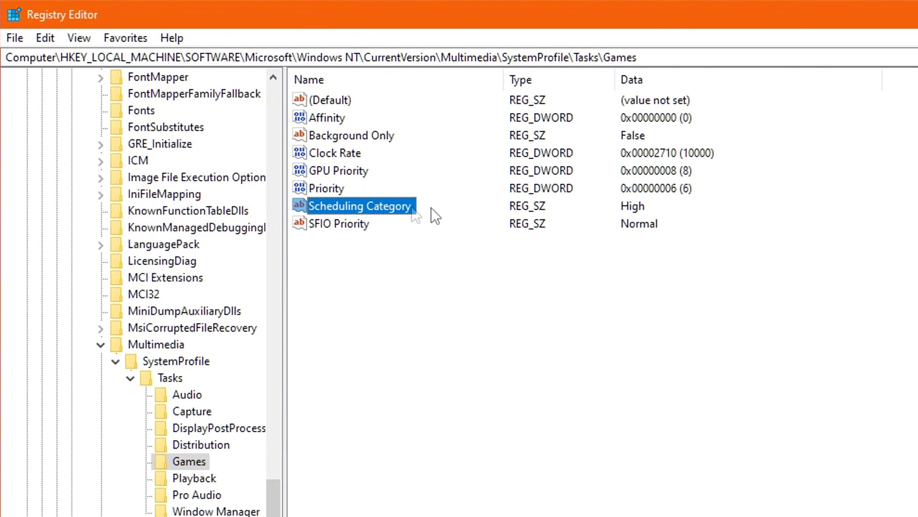
pyautogui.doubleClick(343, 205)
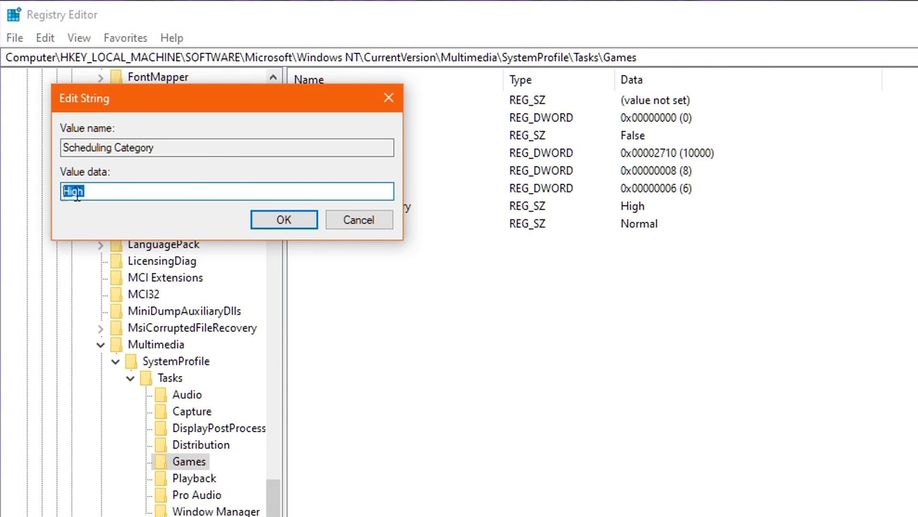
pyautogui.click(295, 218)
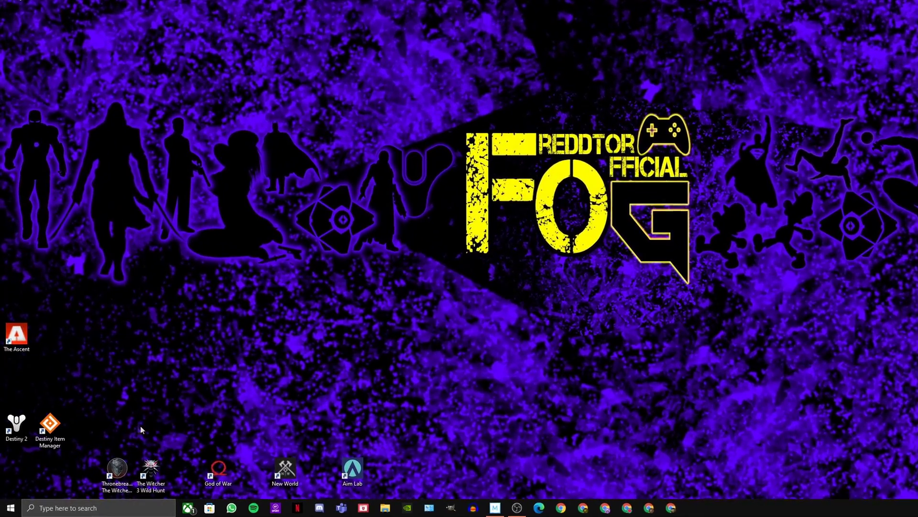
# Step: Search the taskbar for %appdata% to open the AppData Roaming folder
pyautogui.click(83, 508)
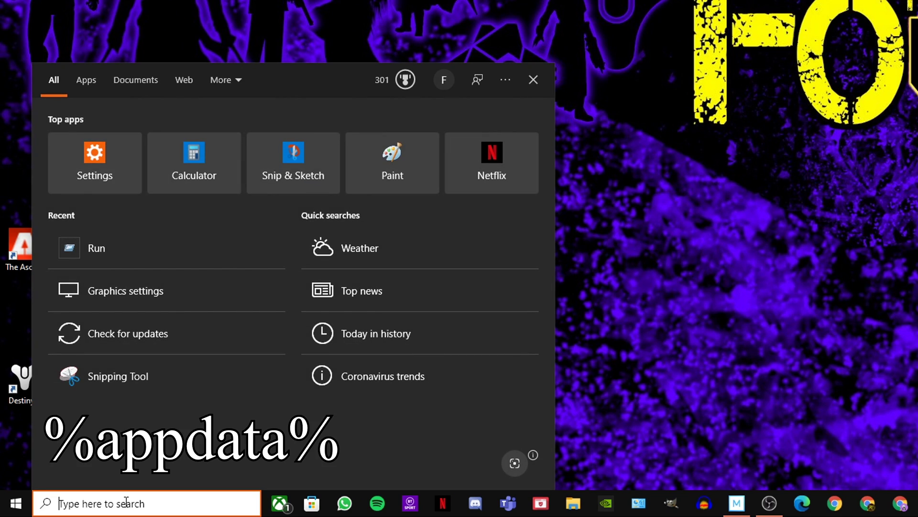
pyautogui.write('%')
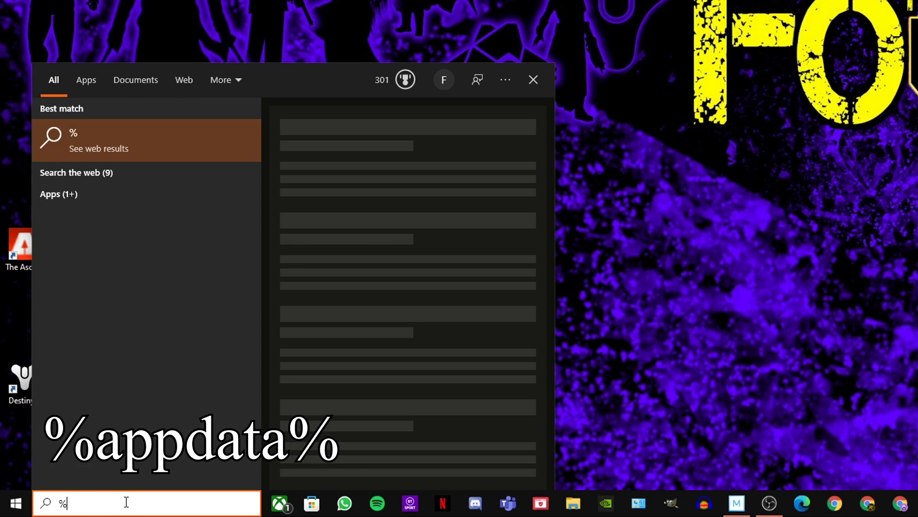
pyautogui.write('appdata%')
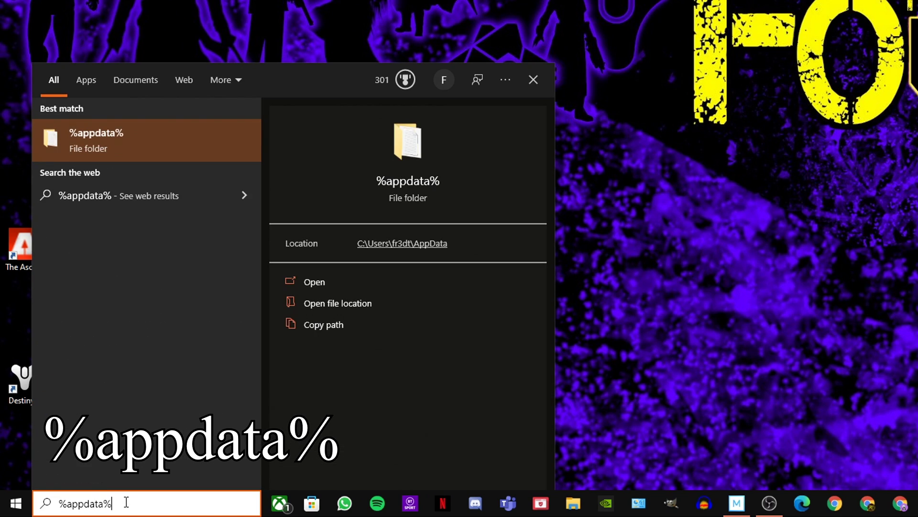
pyautogui.press('Return')
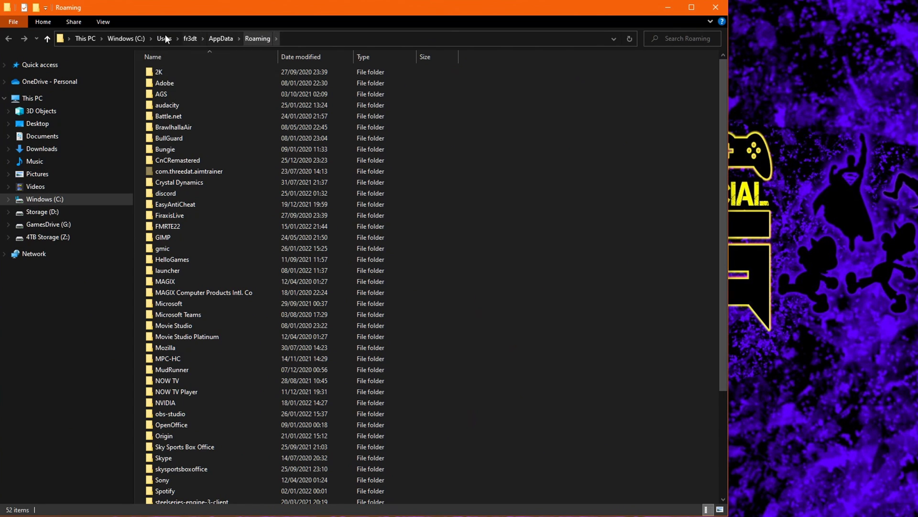
pyautogui.scroll(-4, 182, 266)
pyautogui.scroll(4, 183, 323)
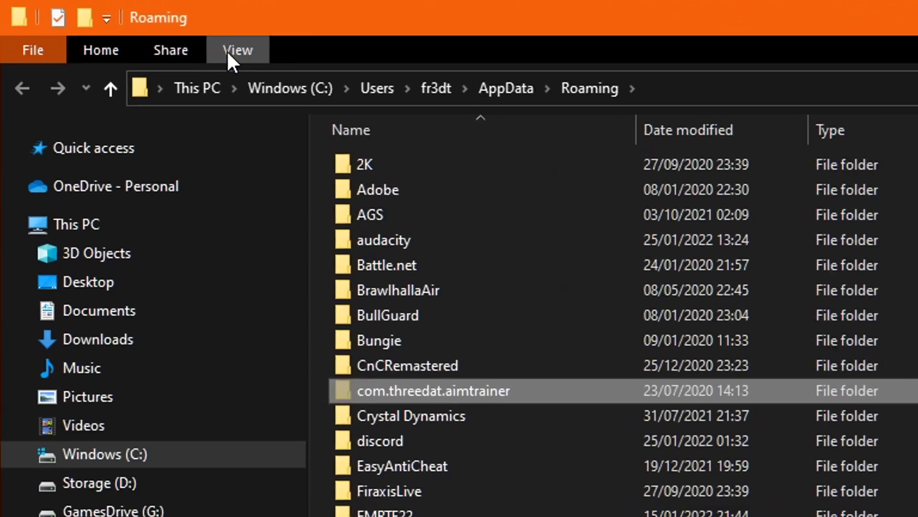
# Step: Turn on hidden files and folders in File Explorer's view options
pyautogui.click(102, 22)
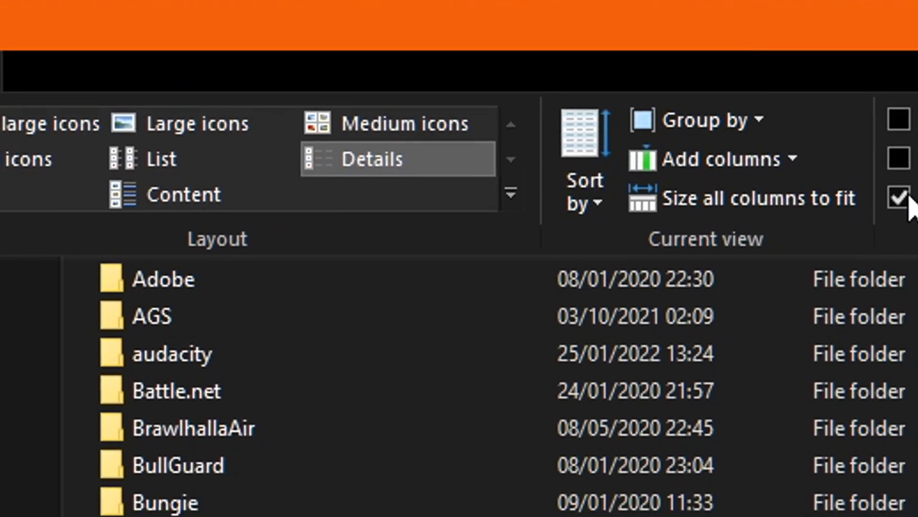
pyautogui.click(622, 183)
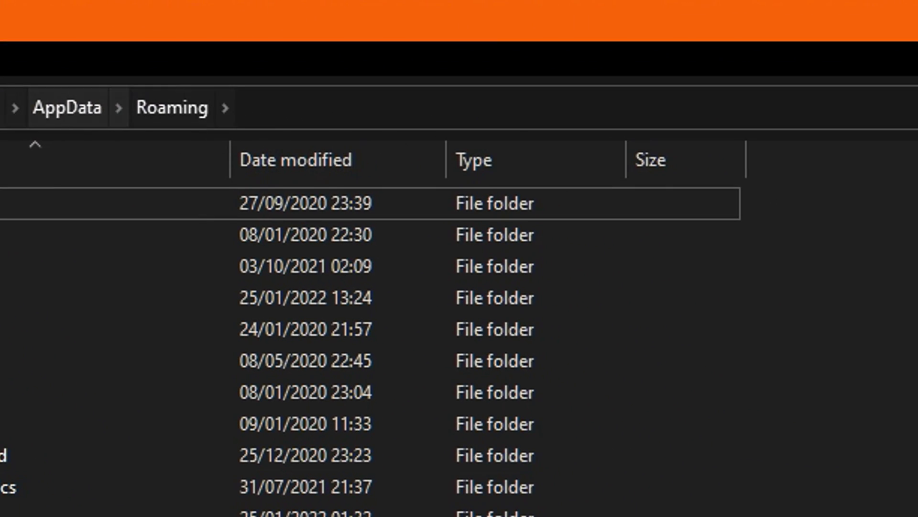
pyautogui.click(100, 61)
pyautogui.click(511, 154)
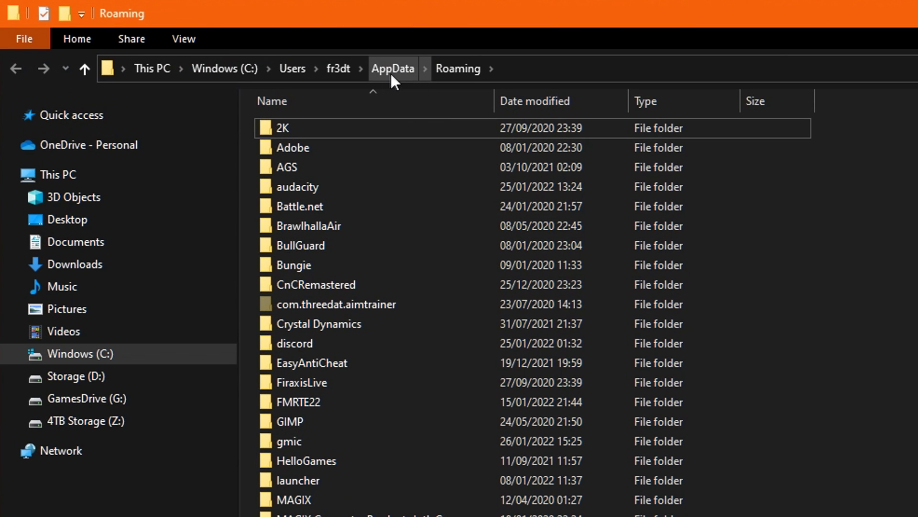
# Step: Go up to AppData and open Local, then its Temp folder
pyautogui.click(392, 73)
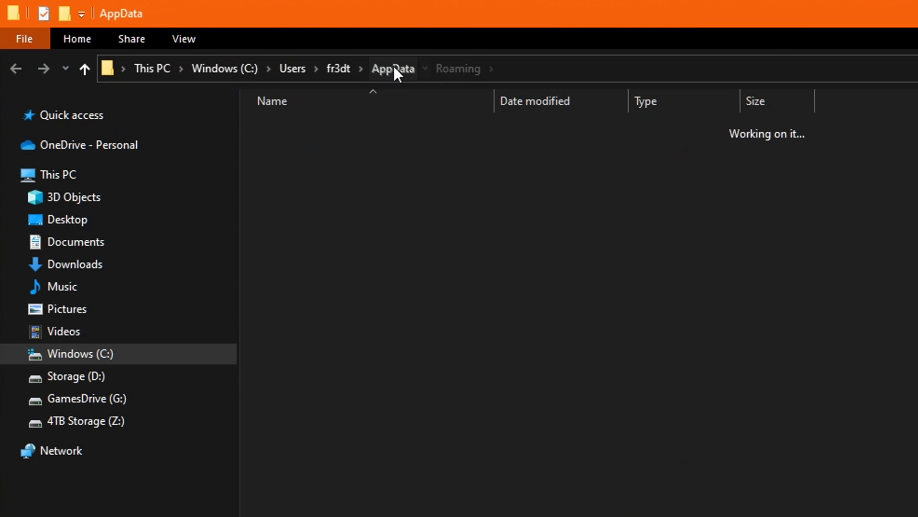
pyautogui.click(344, 125)
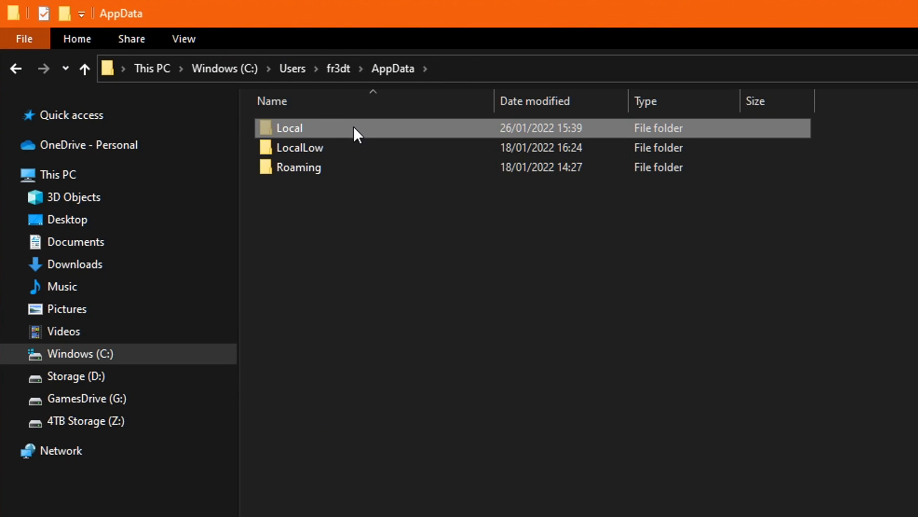
pyautogui.doubleClick(322, 128)
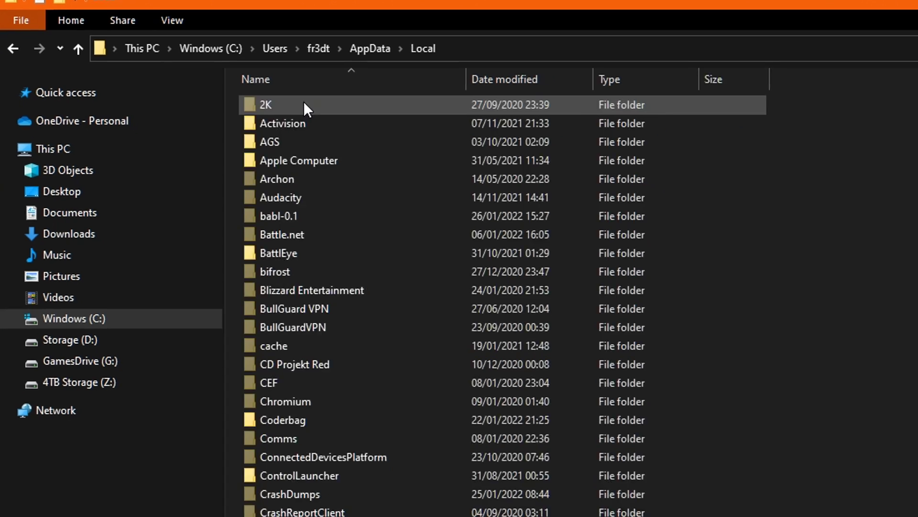
pyautogui.scroll(-8, 314, 186)
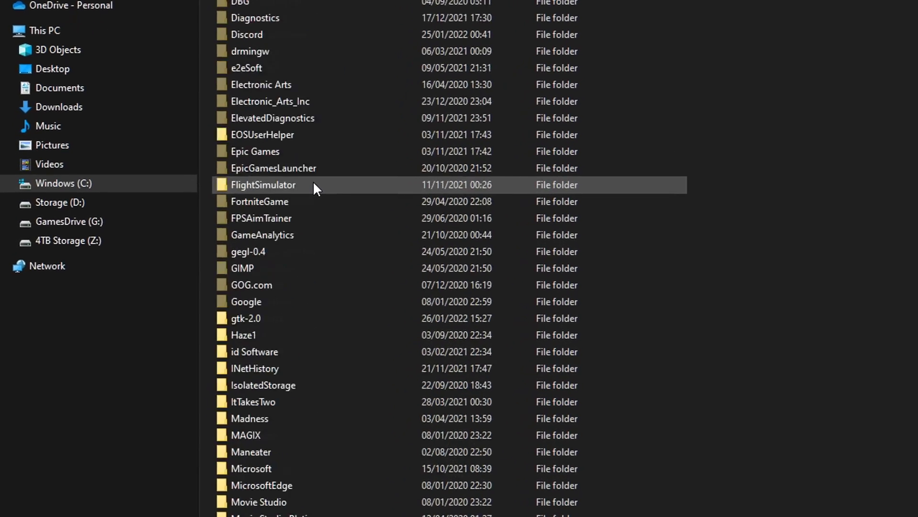
pyautogui.scroll(-10, 314, 187)
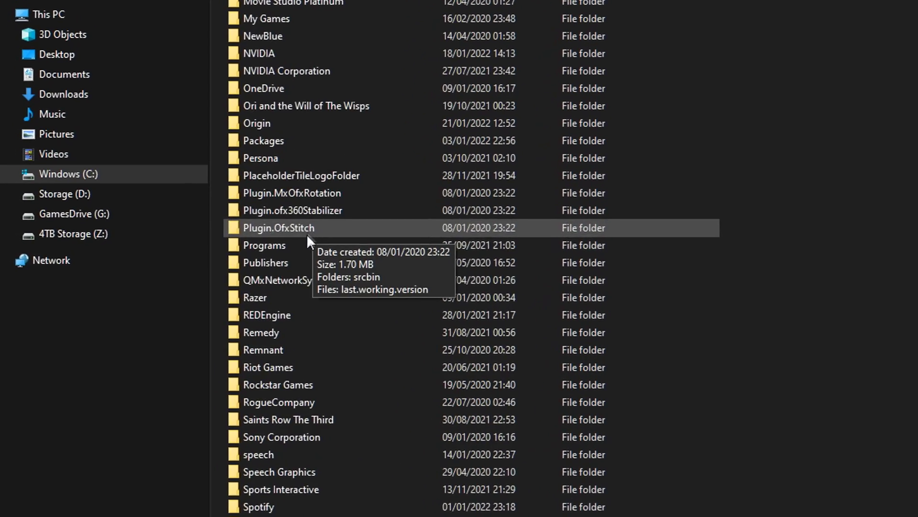
pyautogui.scroll(-6, 313, 231)
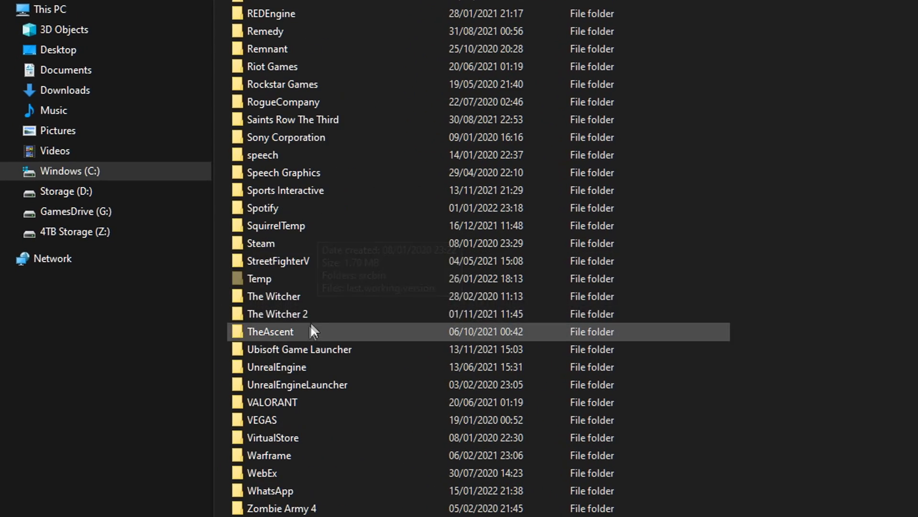
pyautogui.doubleClick(268, 277)
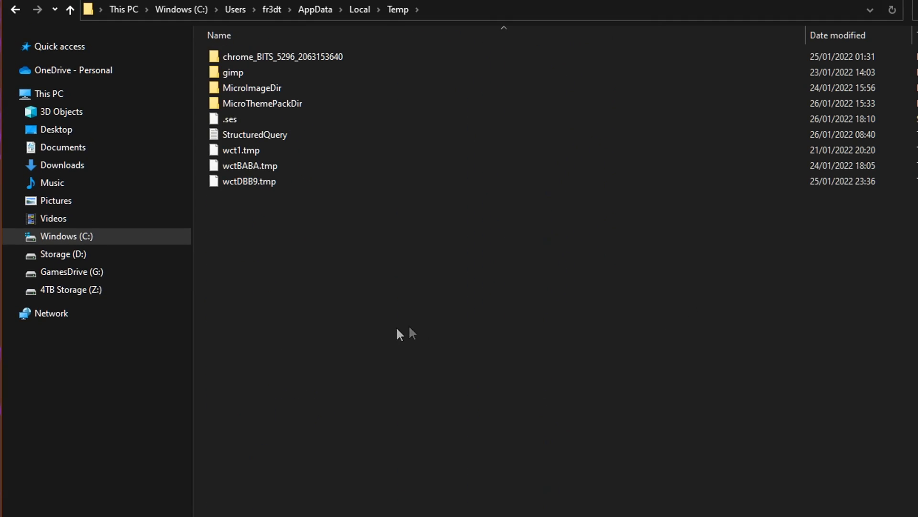
# Step: Delete all nine Temp items, skipping every file still in use
pyautogui.moveTo(841, 496); pyautogui.dragTo(191, 33)
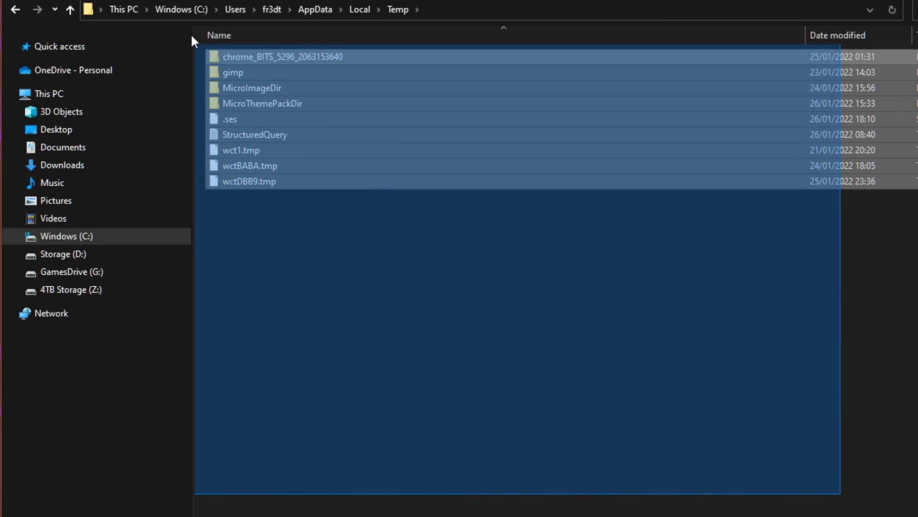
pyautogui.rightClick(327, 244)
pyautogui.click(265, 262)
pyautogui.moveTo(594, 263); pyautogui.dragTo(209, 32)
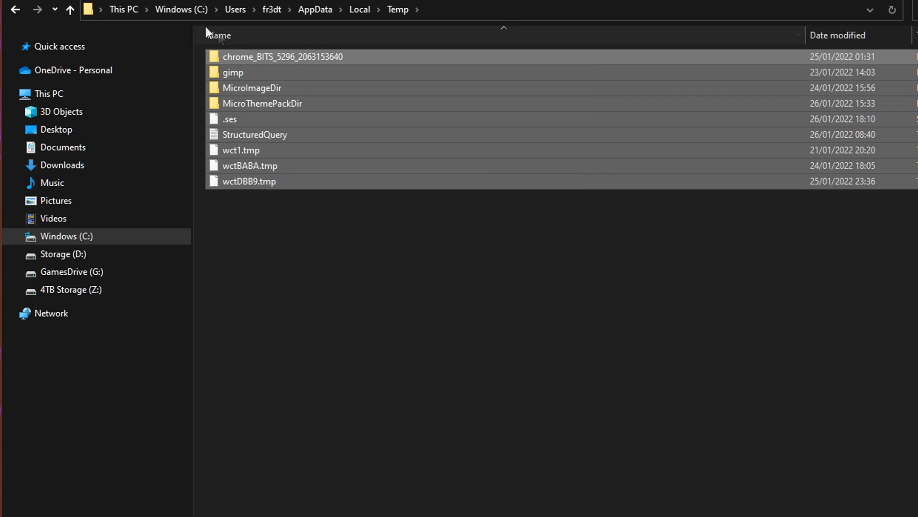
pyautogui.rightClick(245, 57)
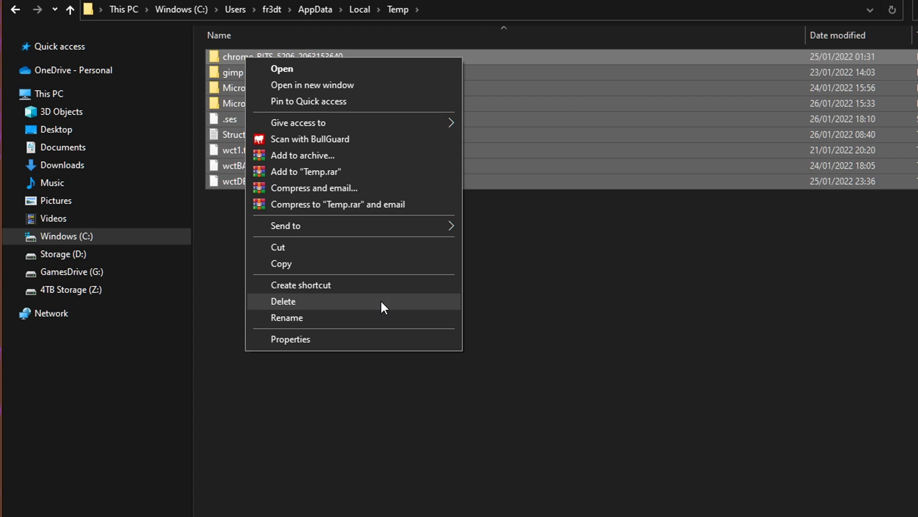
pyautogui.click(325, 299)
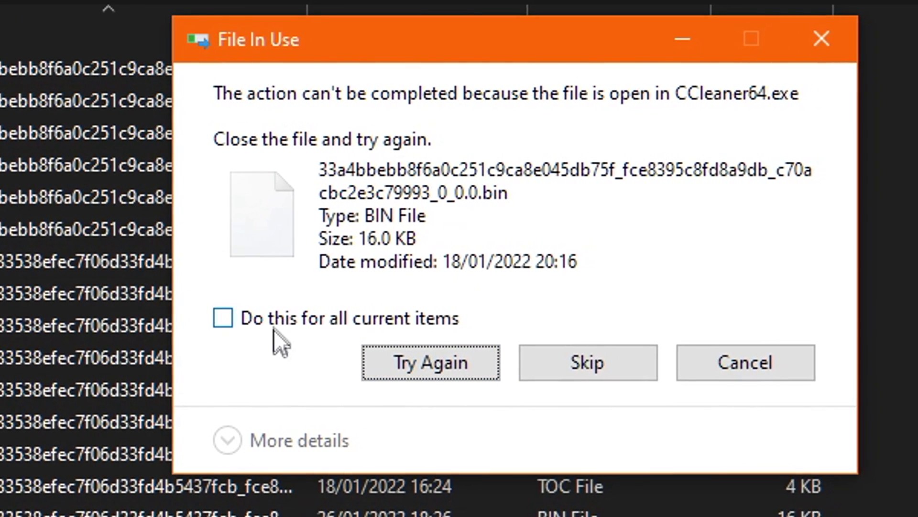
pyautogui.click(208, 322)
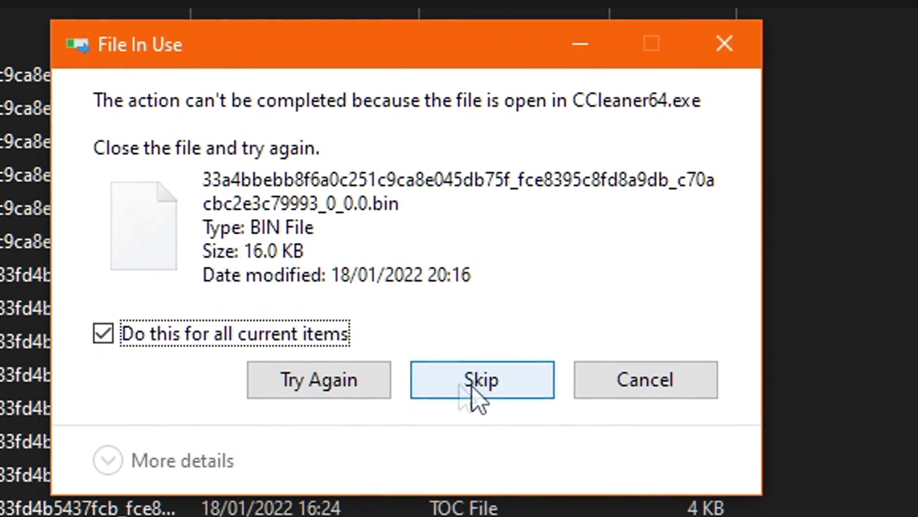
pyautogui.click(482, 382)
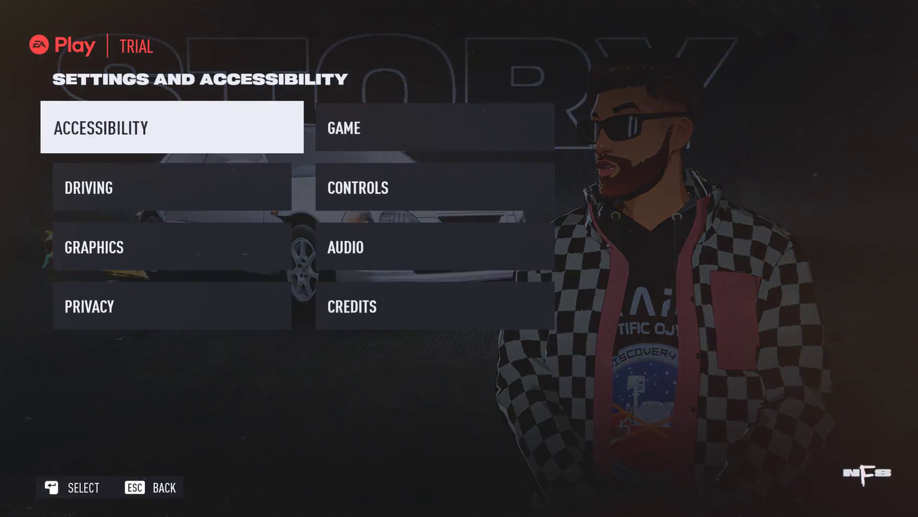
# Step: Open Graphics settings and step past Motion Blur and Colorblind Mode, keeping Gamma Correction at 50%
pyautogui.press('Down')
pyautogui.press('Down')
pyautogui.press('Return')
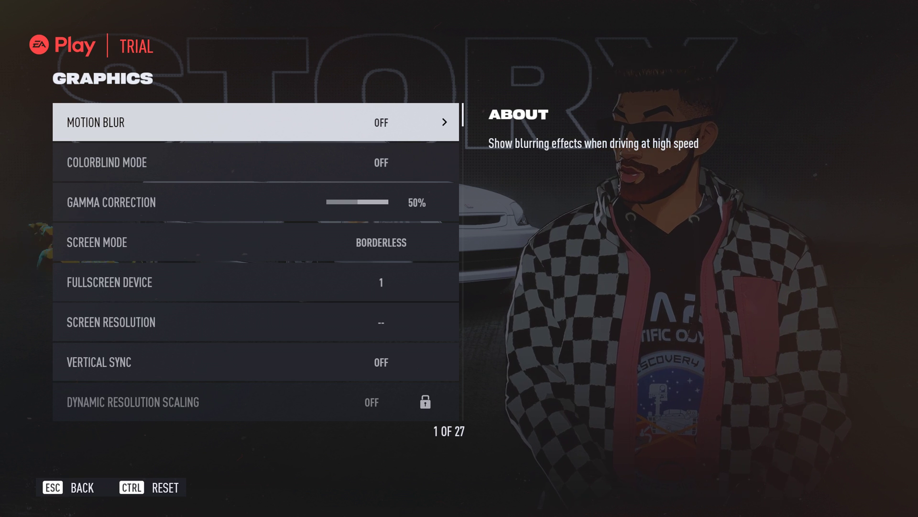
pyautogui.press('Down')
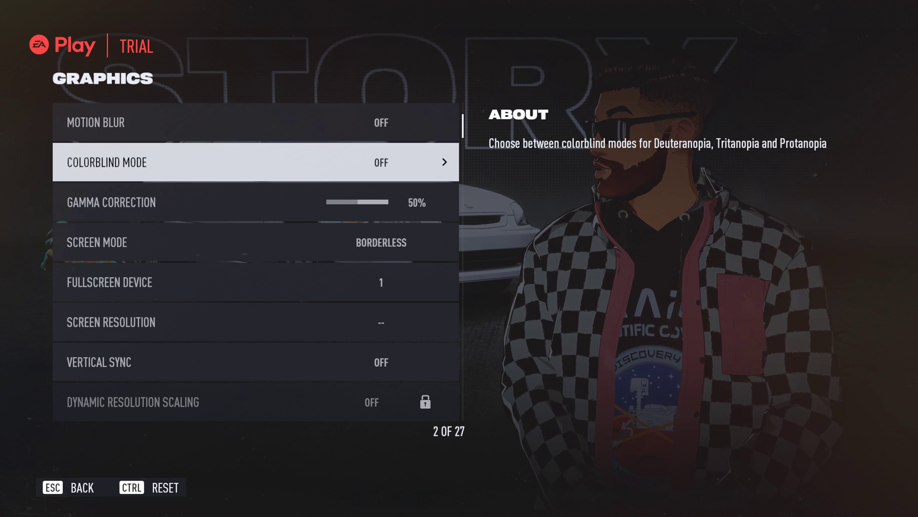
pyautogui.press('Down')
pyautogui.press('Left')
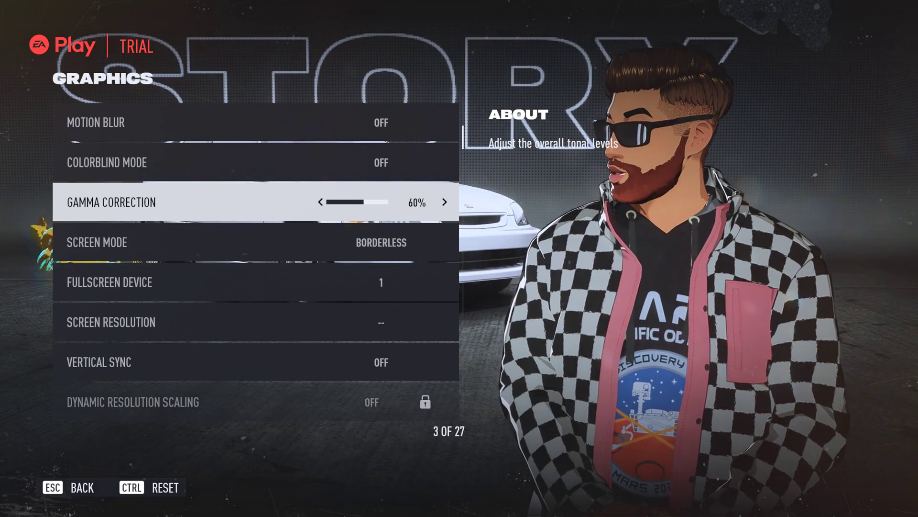
pyautogui.press('Right')
pyautogui.press('Right')
pyautogui.press('Left')
pyautogui.press('Left')
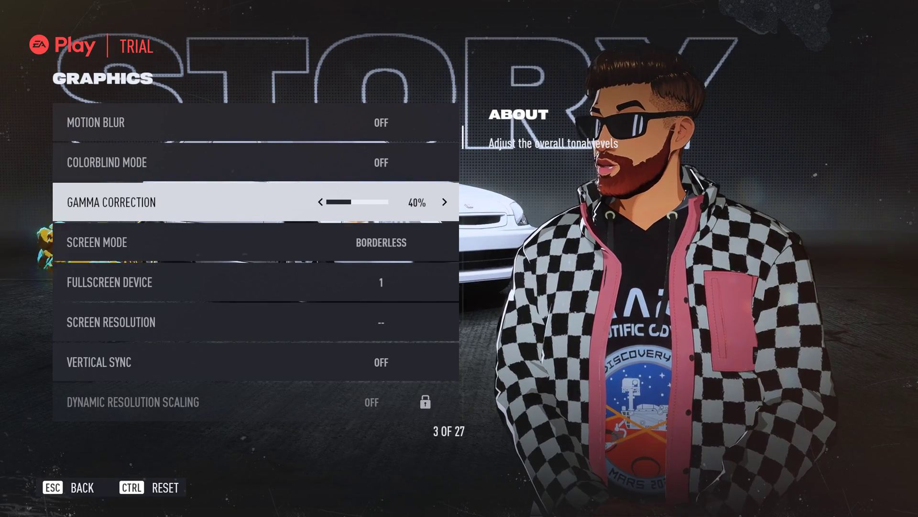
pyautogui.press('Right')
pyautogui.press('Down')
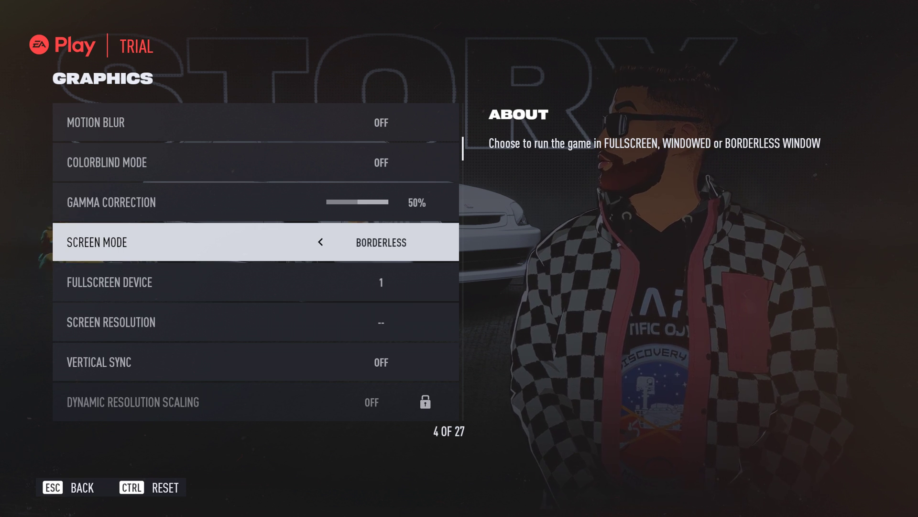
pyautogui.press('Down')
pyautogui.press('Down')
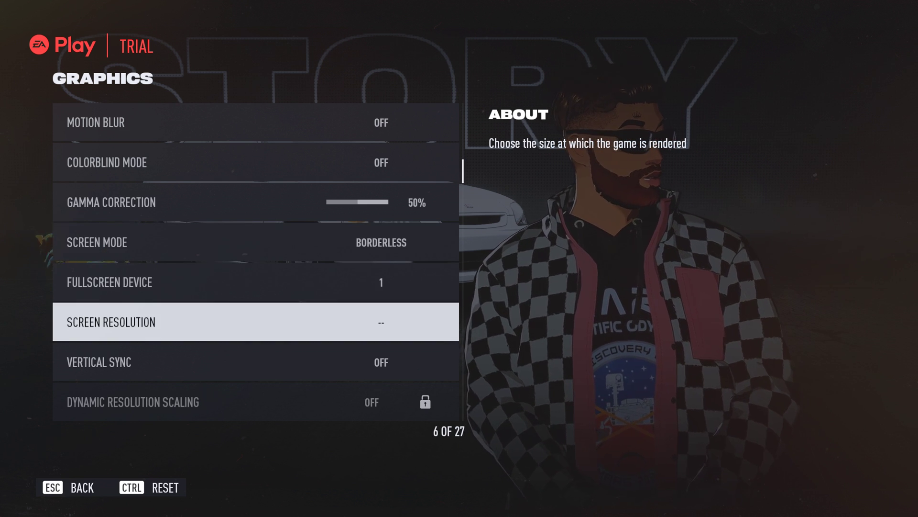
pyautogui.press('Down')
pyautogui.press('Up')
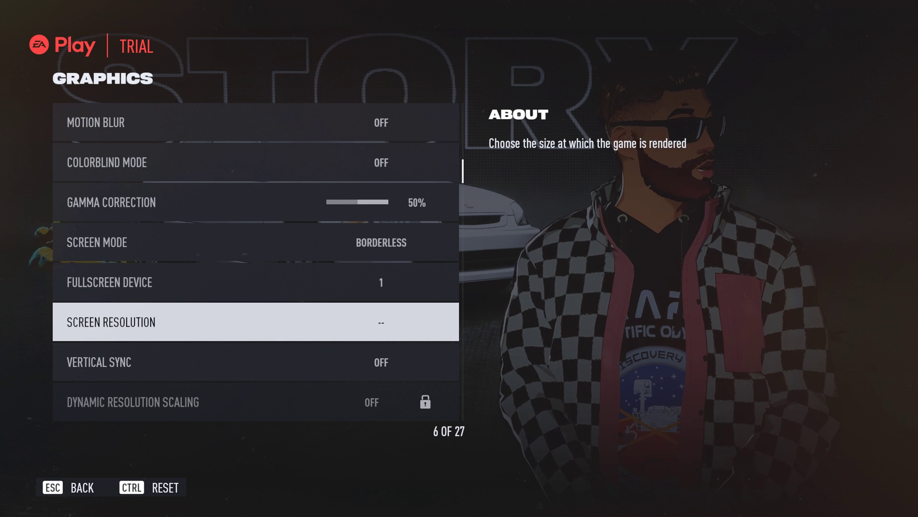
pyautogui.press('Up')
pyautogui.press('Up')
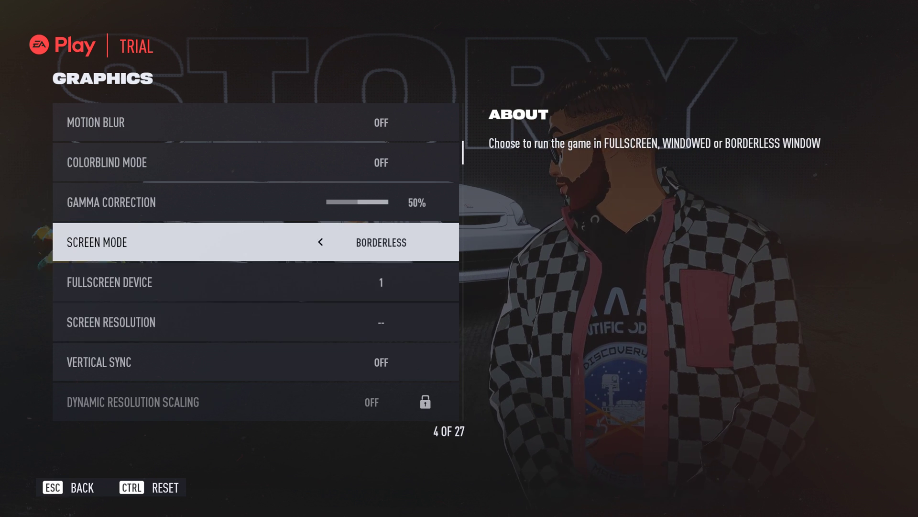
pyautogui.press('Left')
pyautogui.press('Down')
pyautogui.press('Down')
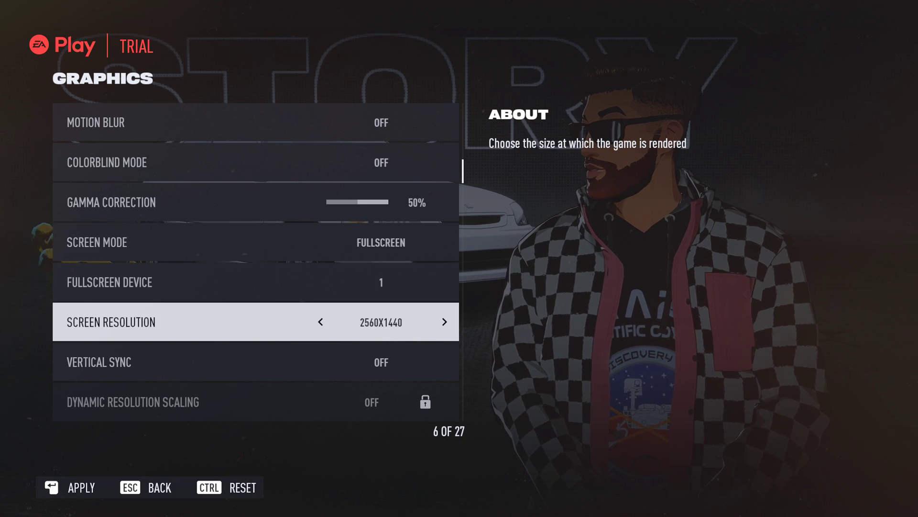
pyautogui.press('Right')
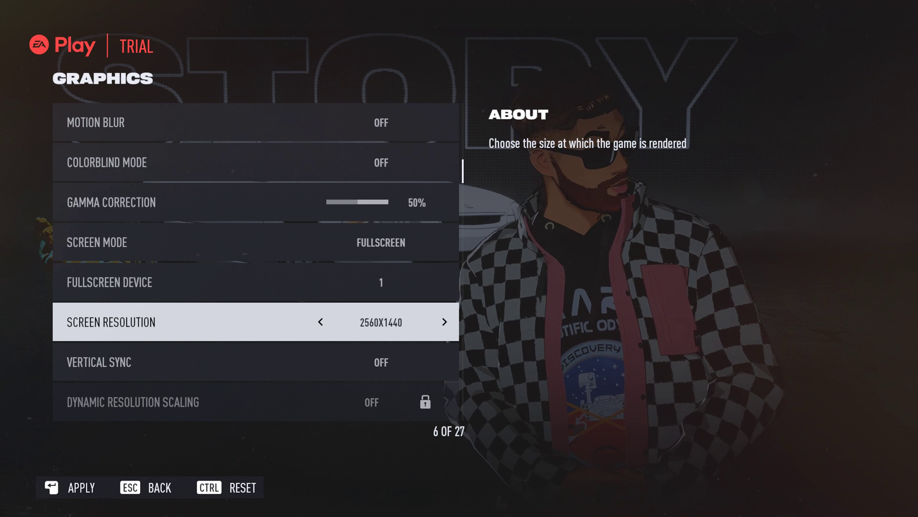
pyautogui.press('Left')
pyautogui.press('Left')
pyautogui.press('Right')
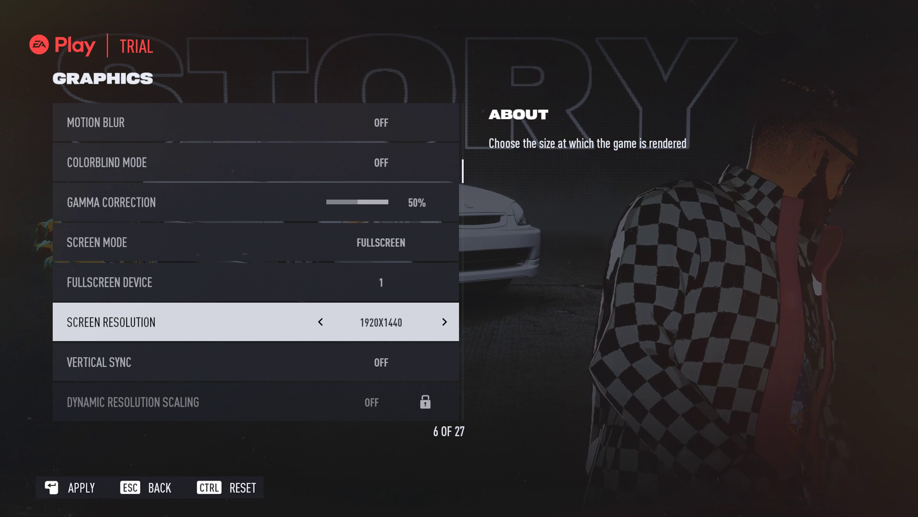
pyautogui.press('Down')
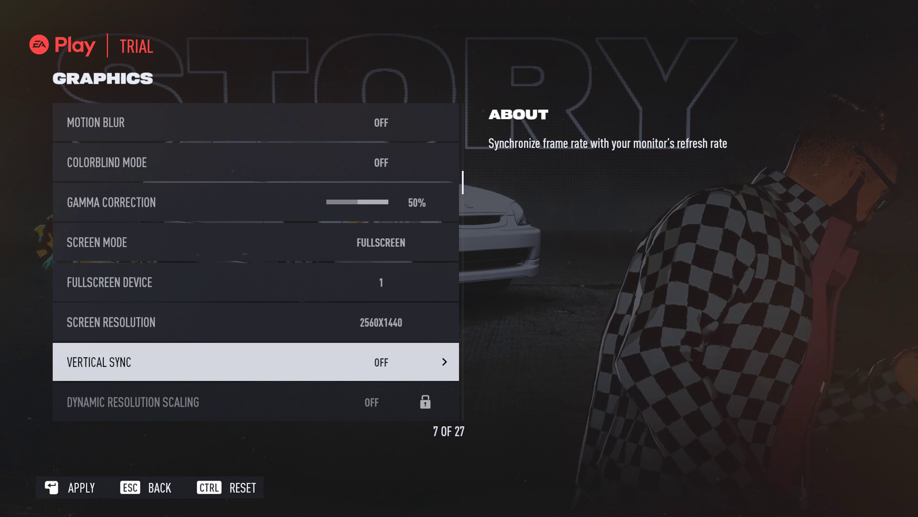
pyautogui.press('Right')
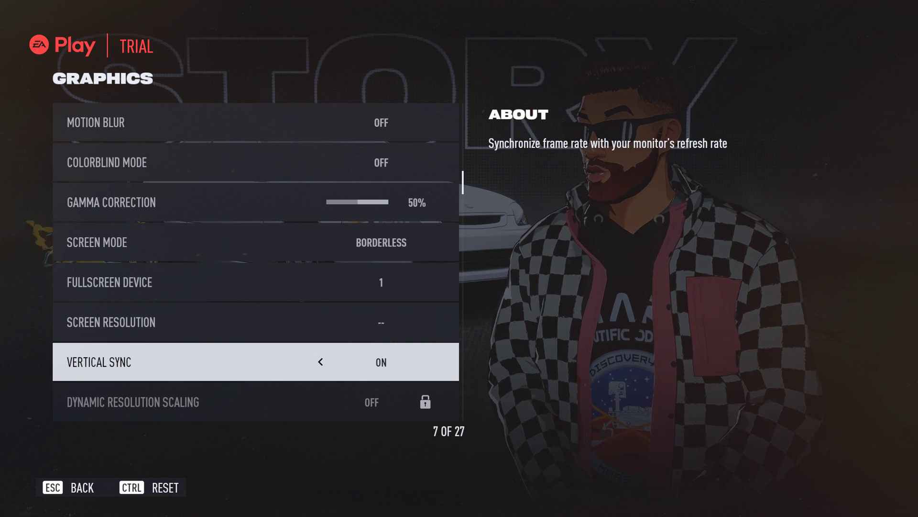
pyautogui.press('Right')
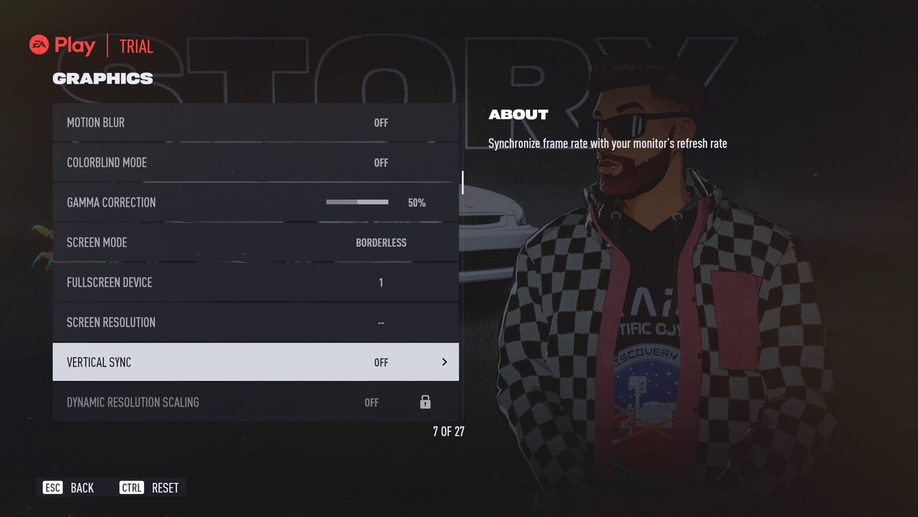
pyautogui.press('Right')
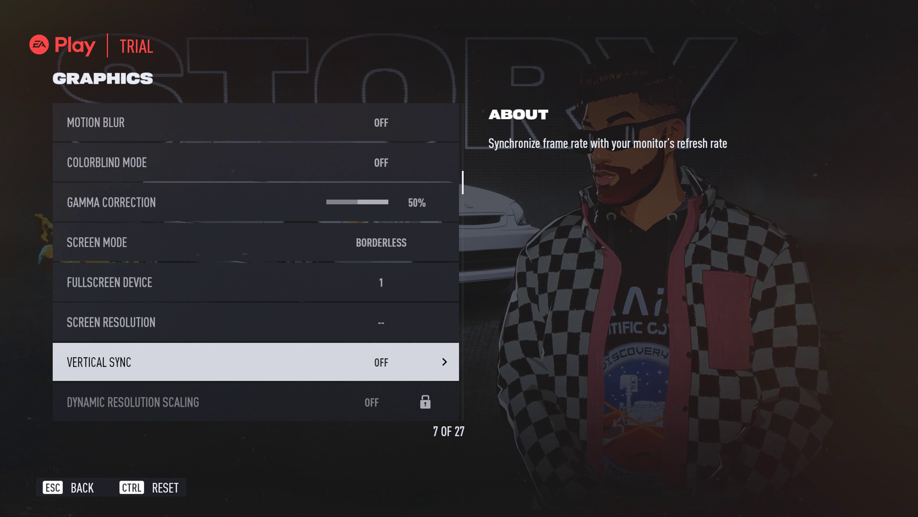
pyautogui.press('Down')
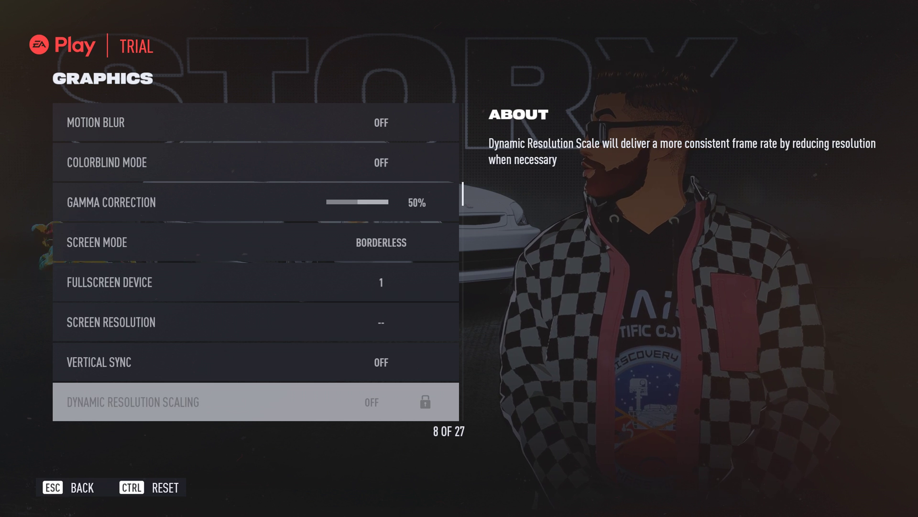
pyautogui.press('Down')
pyautogui.press('Down')
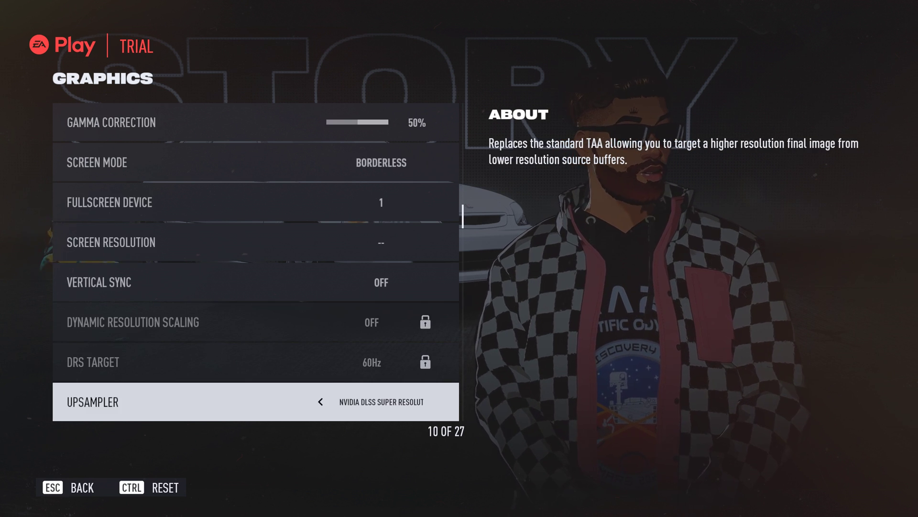
pyautogui.press('Down')
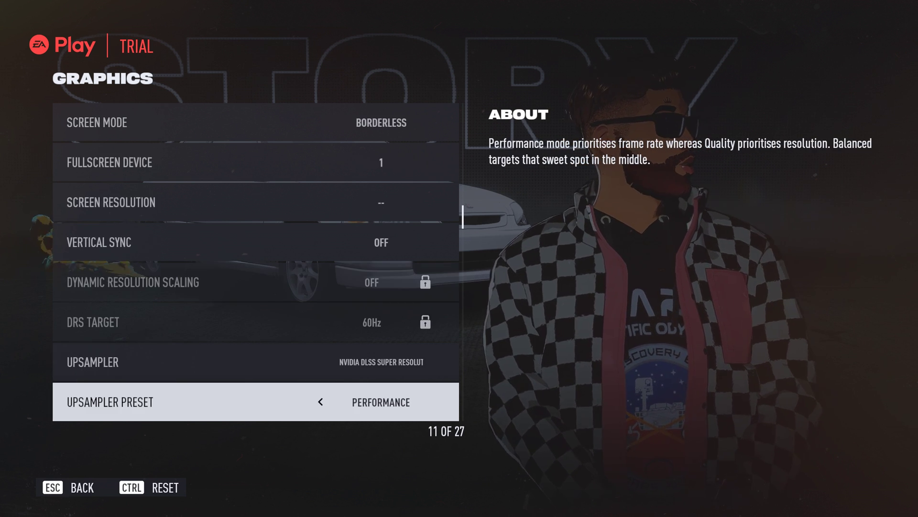
pyautogui.press('Down')
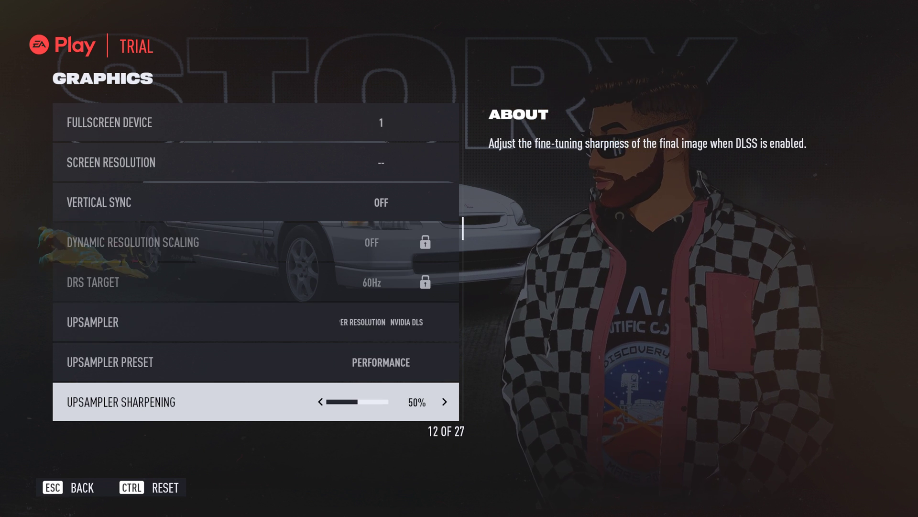
pyautogui.press('Down')
pyautogui.press('Up')
pyautogui.press('Up')
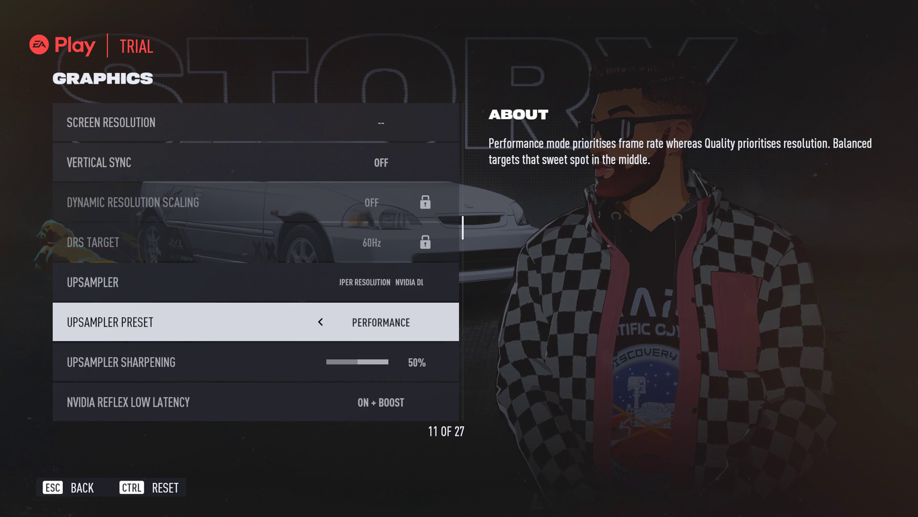
pyautogui.press('Down')
pyautogui.press('Up')
pyautogui.press('Up')
pyautogui.press('Up')
pyautogui.press('Down')
pyautogui.press('Down')
pyautogui.press('Down')
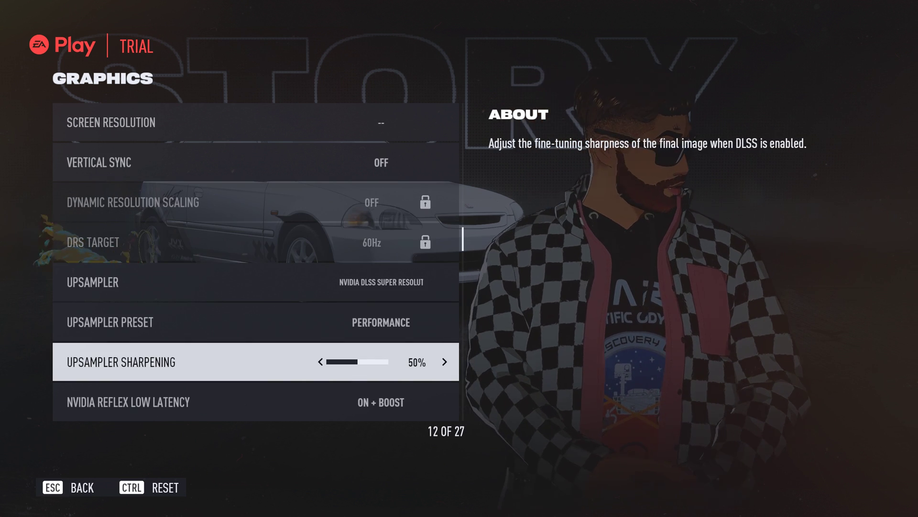
pyautogui.press('Down')
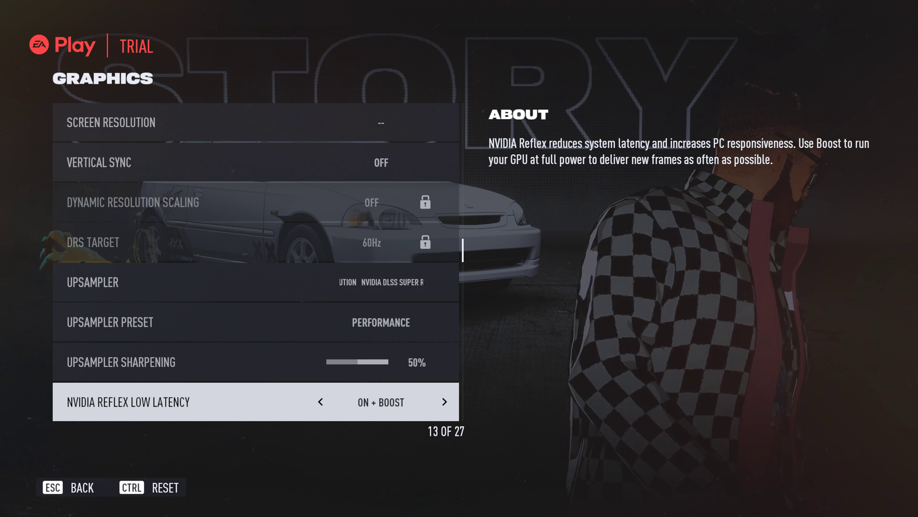
pyautogui.press('Down')
pyautogui.press('Down')
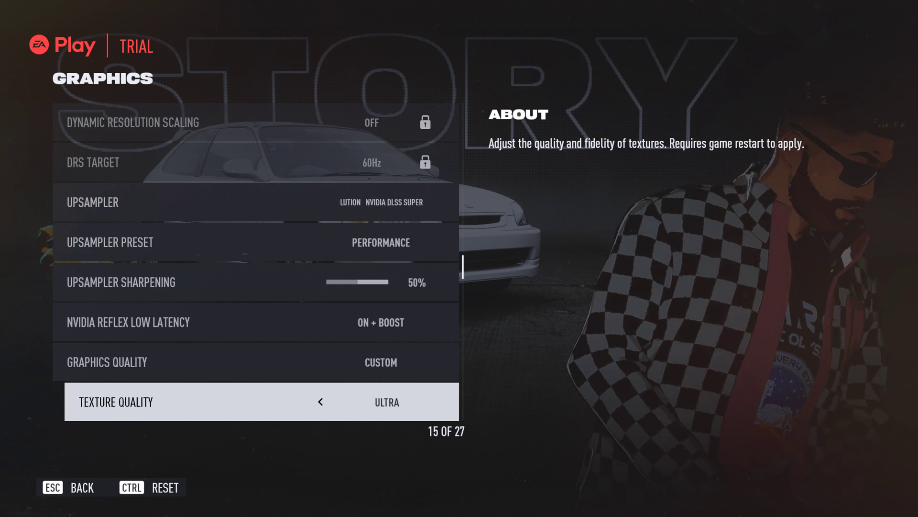
pyautogui.press('Up')
pyautogui.press('Up')
pyautogui.press('Up')
pyautogui.press('Down')
pyautogui.press('Down')
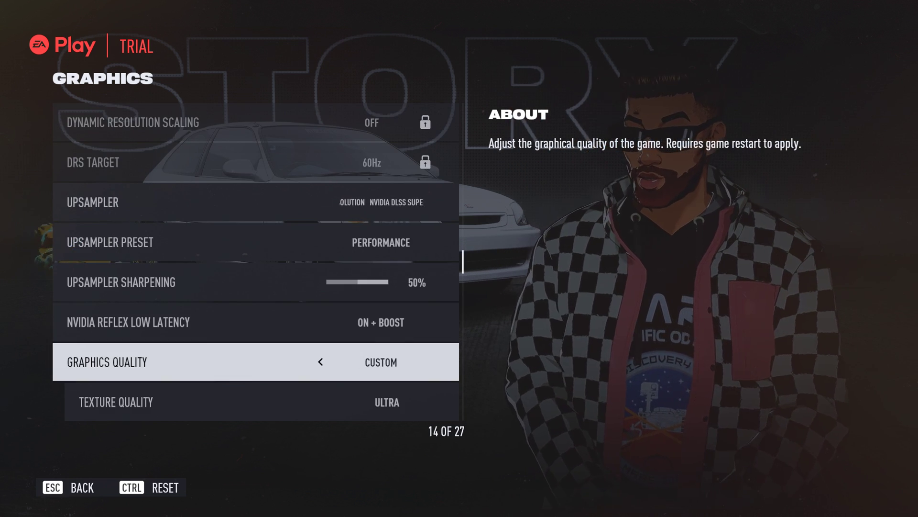
pyautogui.press('Down')
pyautogui.press('Up')
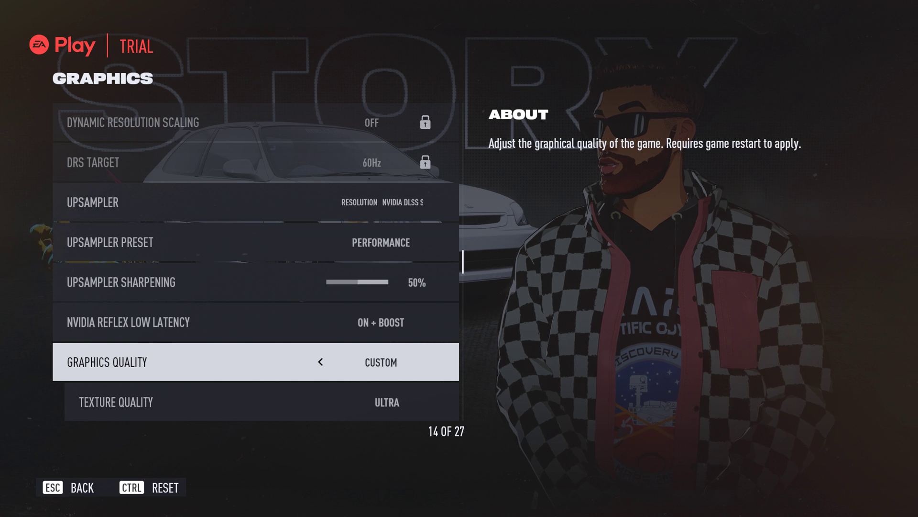
# Step: Set texture quality and shadow quality to Low
pyautogui.press('Down')
pyautogui.press('Down')
pyautogui.press('Down')
pyautogui.press('Up')
pyautogui.press('Up')
pyautogui.press('Left')
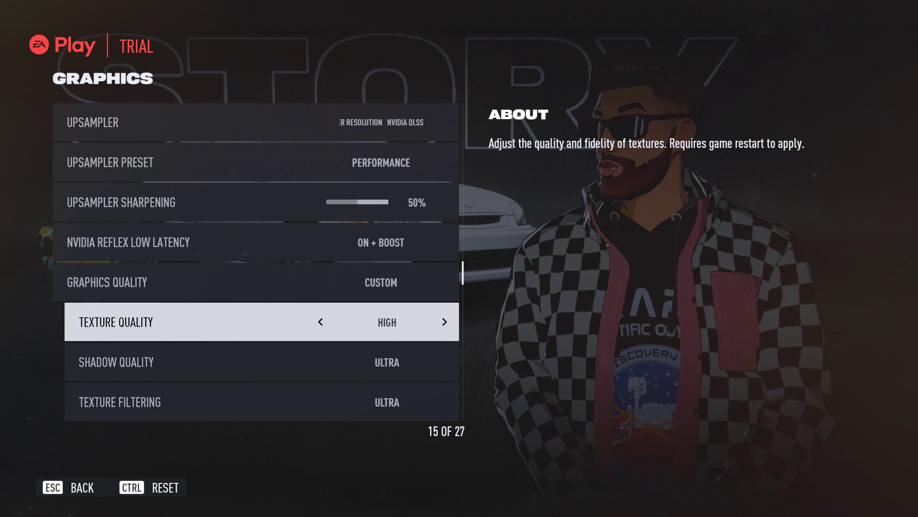
pyautogui.press('Left')
pyautogui.press('Left')
pyautogui.press('Right')
pyautogui.press('Left')
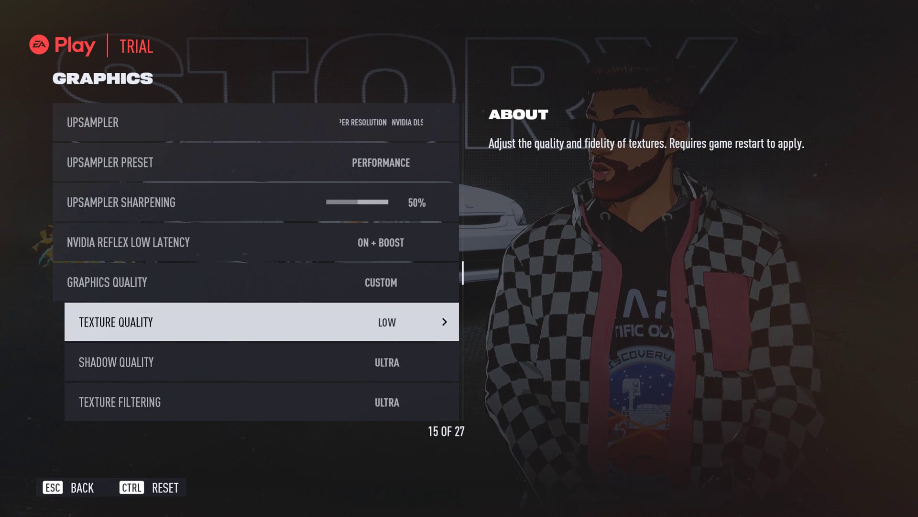
pyautogui.press('Down')
pyautogui.press('Left')
pyautogui.press('Left')
pyautogui.press('Left')
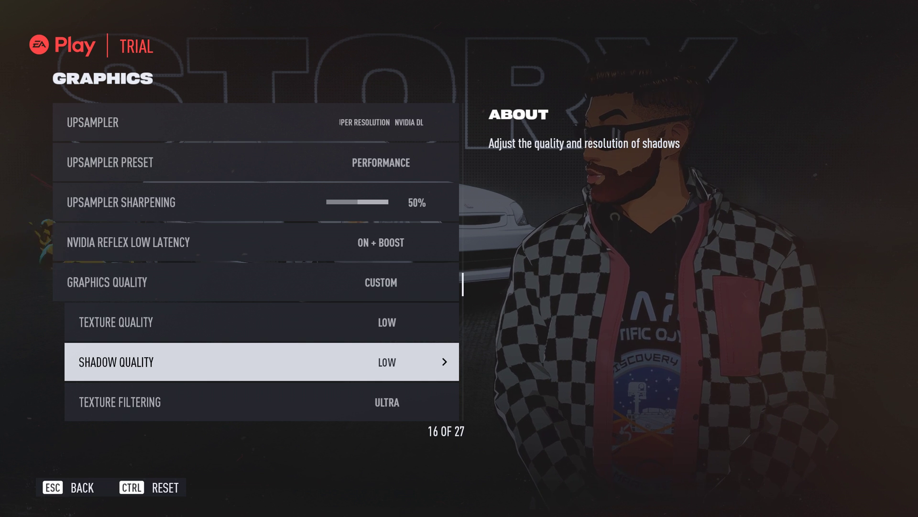
# Step: Lower texture filtering to Medium and turn ambient occlusion off
pyautogui.press('Down')
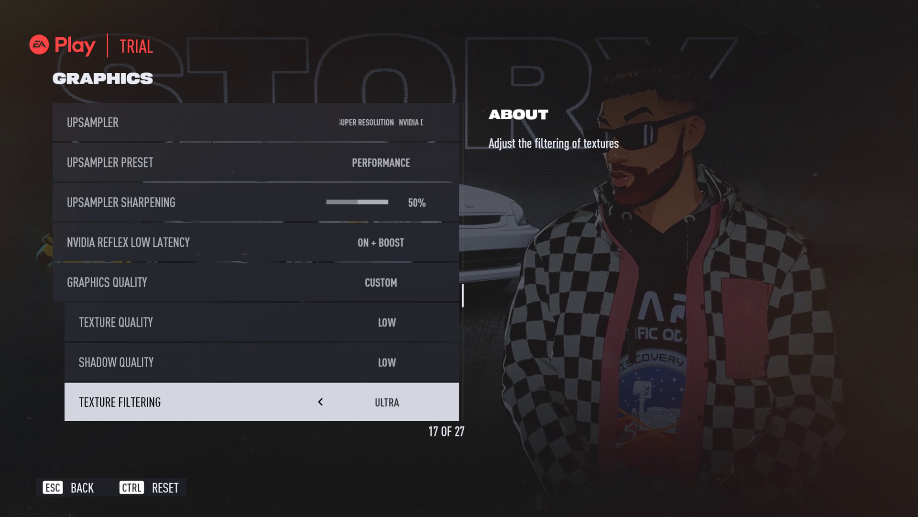
pyautogui.press('Left')
pyautogui.press('Left')
pyautogui.press('Down')
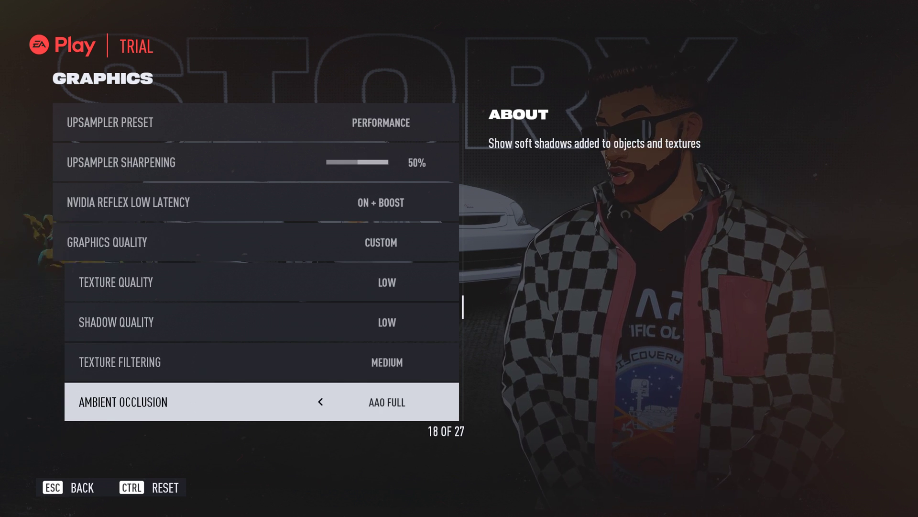
pyautogui.press('Down')
pyautogui.press('Up')
pyautogui.press('Left')
pyautogui.press('Left')
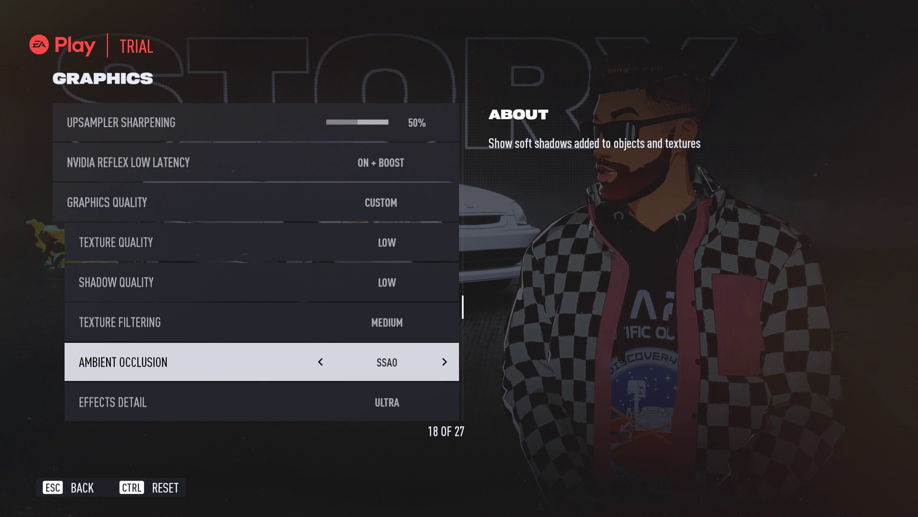
# Step: Set geometry detail and terrain quality to Medium
pyautogui.press('Down')
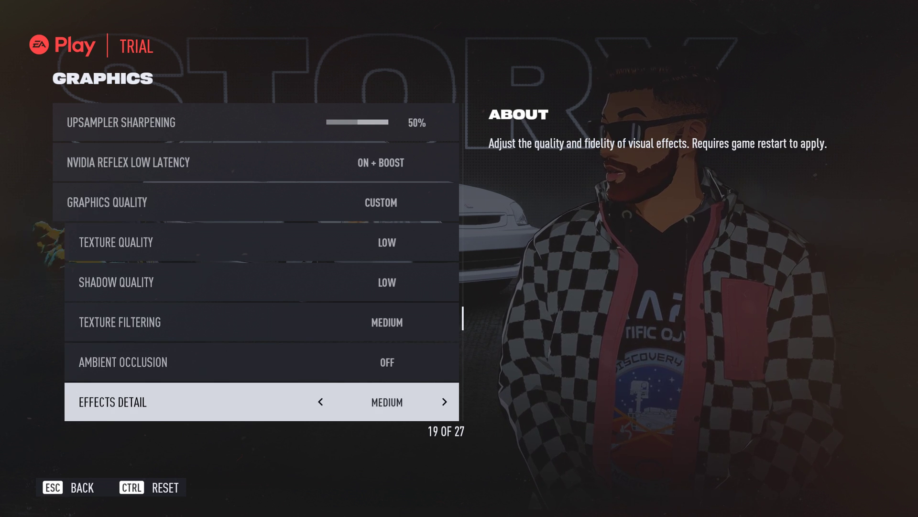
pyautogui.press('Down')
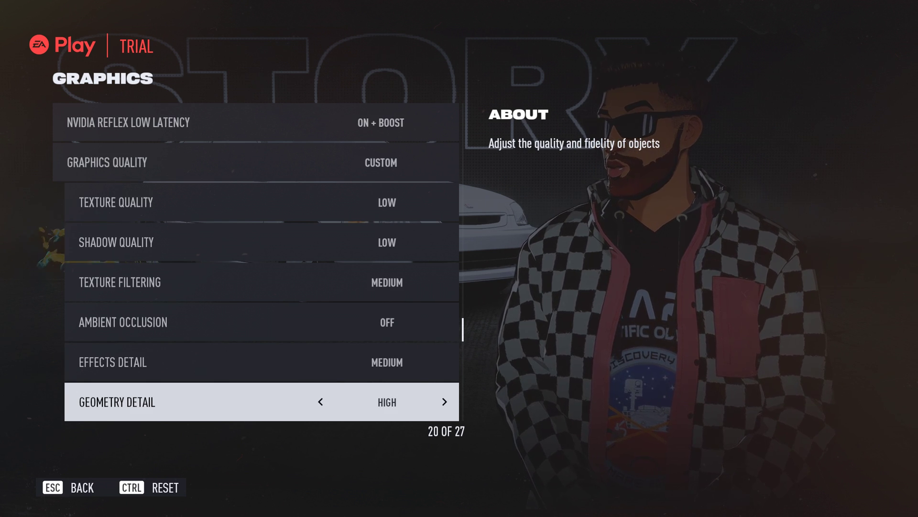
pyautogui.press('Left')
pyautogui.press('Down')
pyautogui.press('Down')
pyautogui.press('Down')
pyautogui.press('Up')
pyautogui.press('Up')
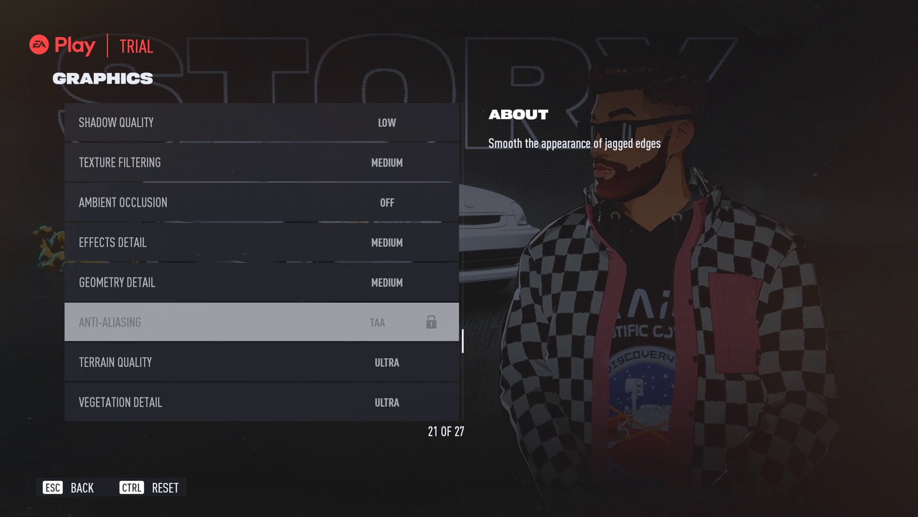
pyautogui.press('Down')
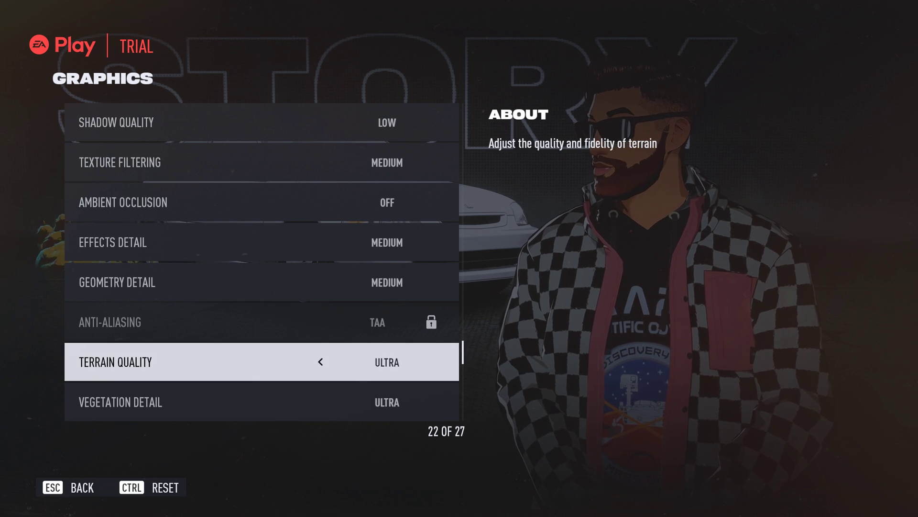
pyautogui.press('Right')
# Step: Lower post process quality and lighting quality to Medium
pyautogui.press('Down')
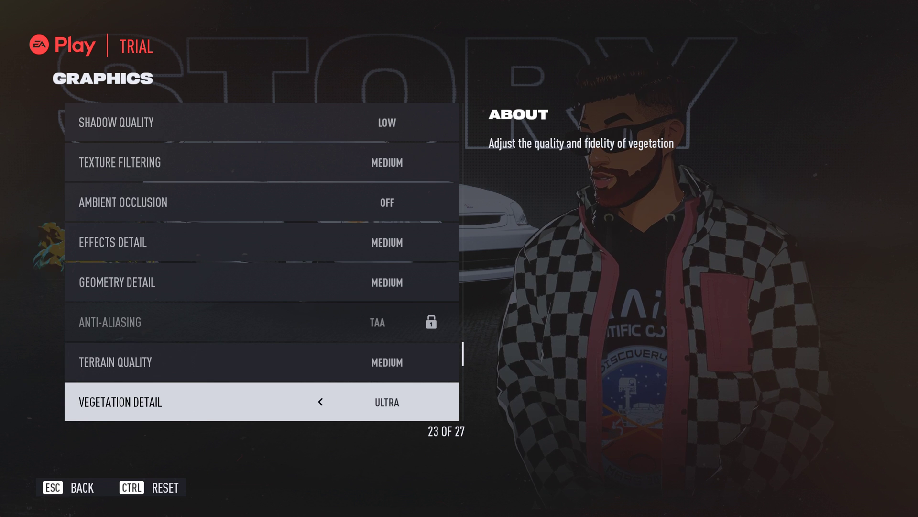
pyautogui.press('Down')
pyautogui.press('Down')
pyautogui.press('Up')
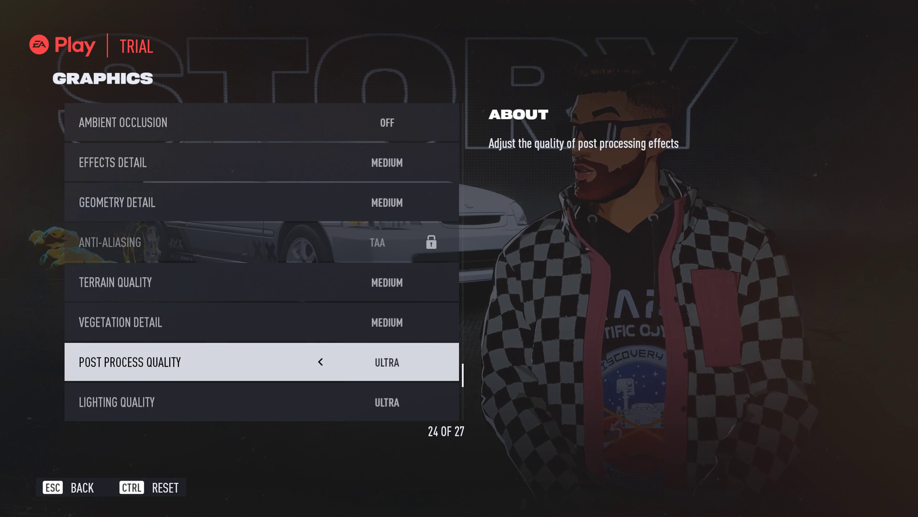
pyautogui.press('Left')
pyautogui.press('Left')
pyautogui.press('Down')
pyautogui.press('Left')
pyautogui.press('Left')
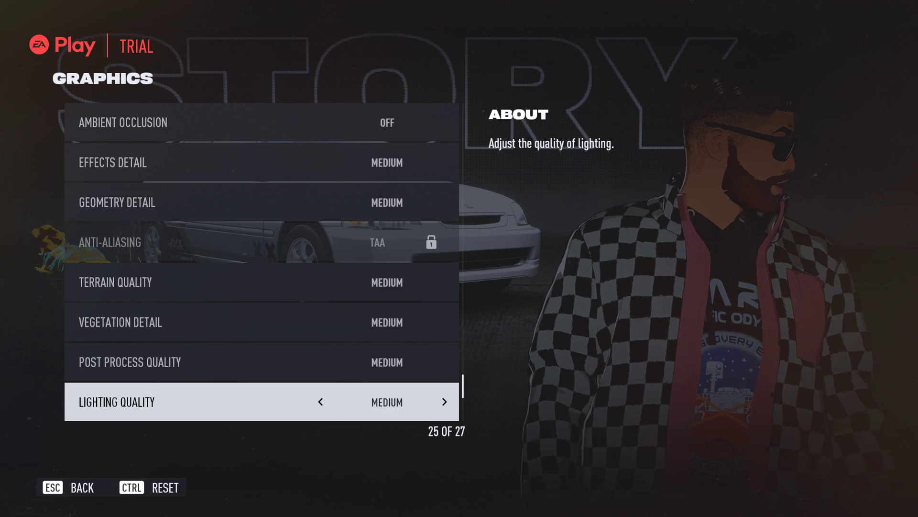
# Step: Set depth of field to Low and reflection quality to Medium
pyautogui.press('Down')
pyautogui.press('Left')
pyautogui.press('Left')
pyautogui.press('Right')
pyautogui.press('Down')
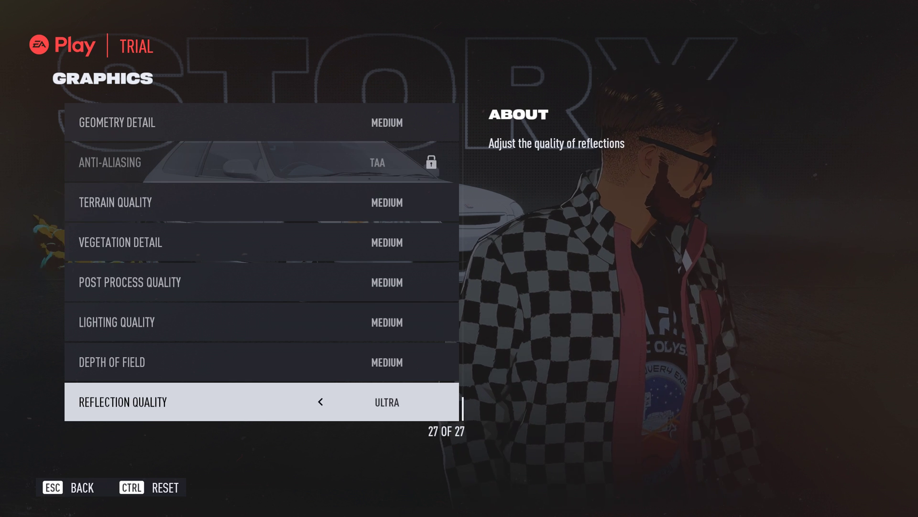
pyautogui.press('Left')
pyautogui.press('Left')
pyautogui.press('Up')
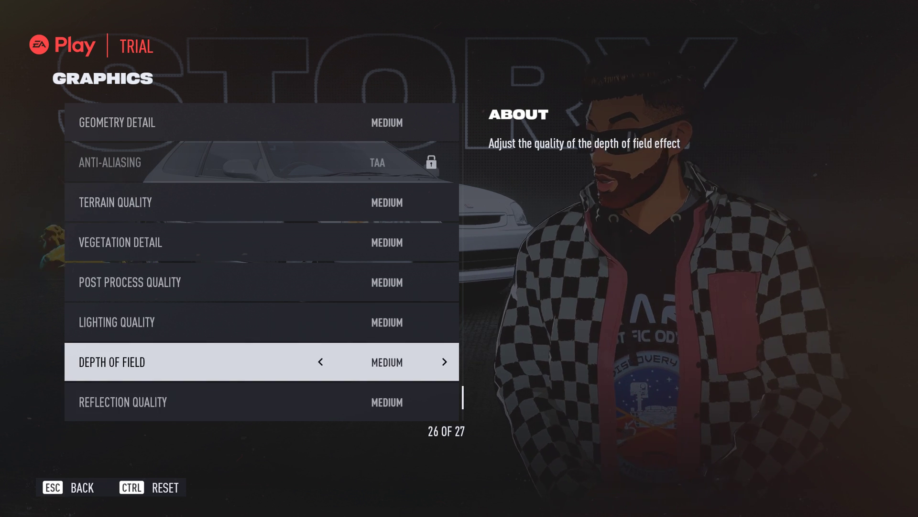
pyautogui.press('Left')
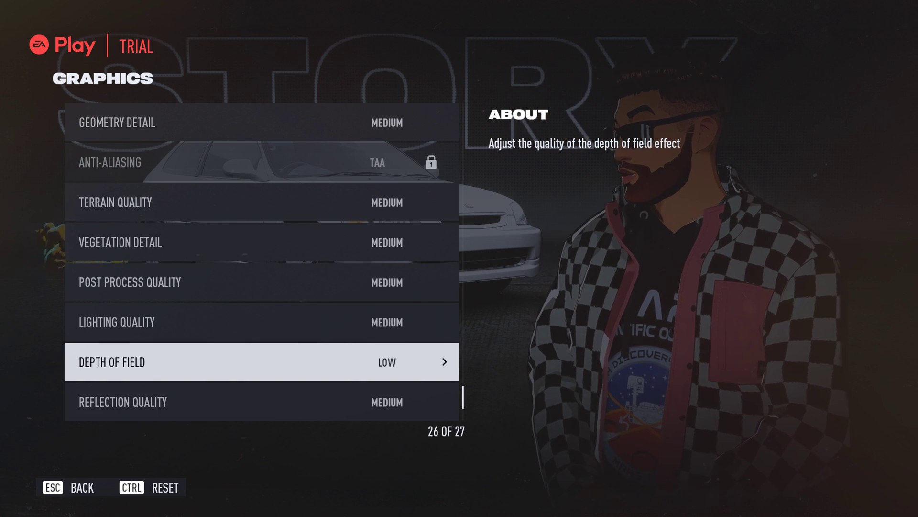